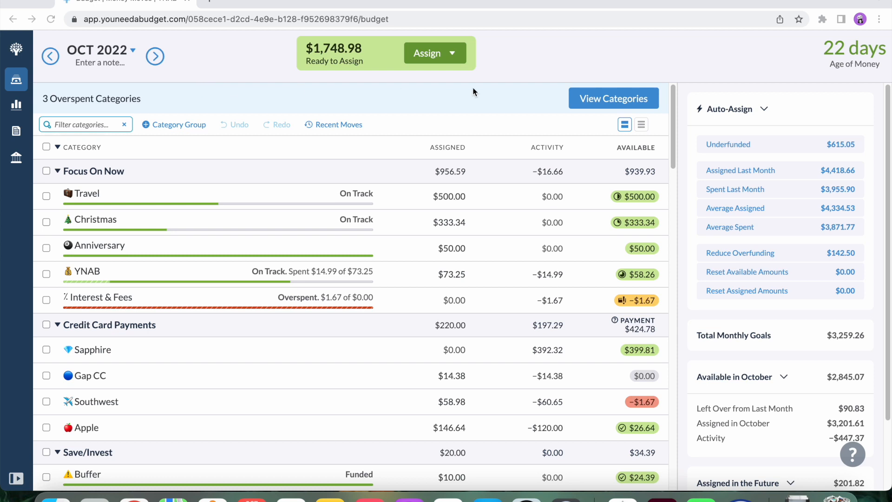
Filter the October budget to overspent categories and auto-assign the underfunded amount to Interest & Fees.
left_click(596, 99)
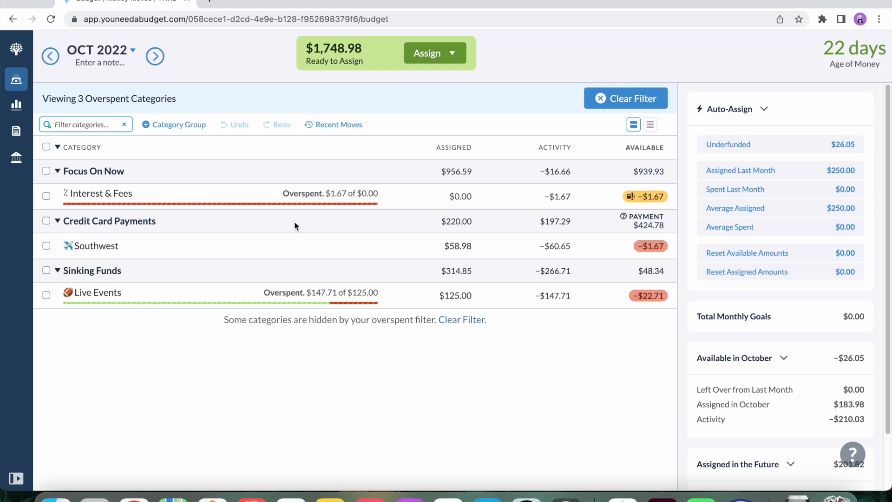
left_click(46, 197)
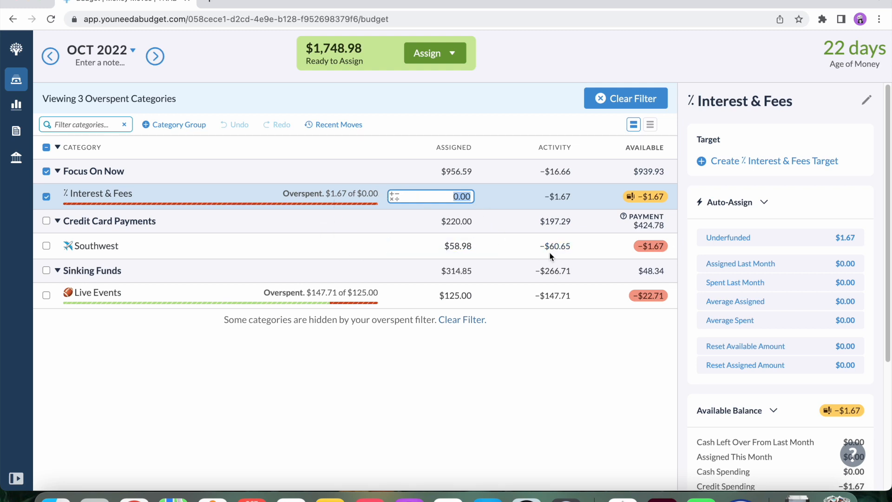
left_click(718, 238)
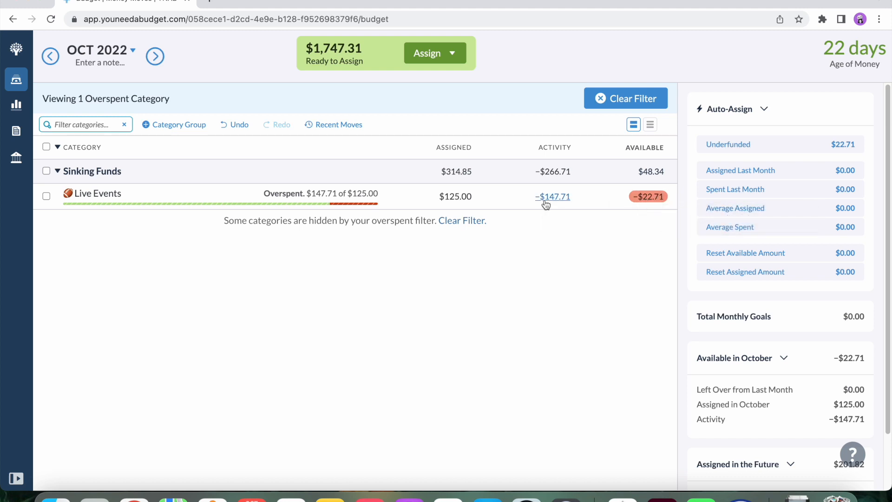
Auto-assign the underfunded amount to Live Events, then restore the full category list with nothing selected.
left_click(46, 196)
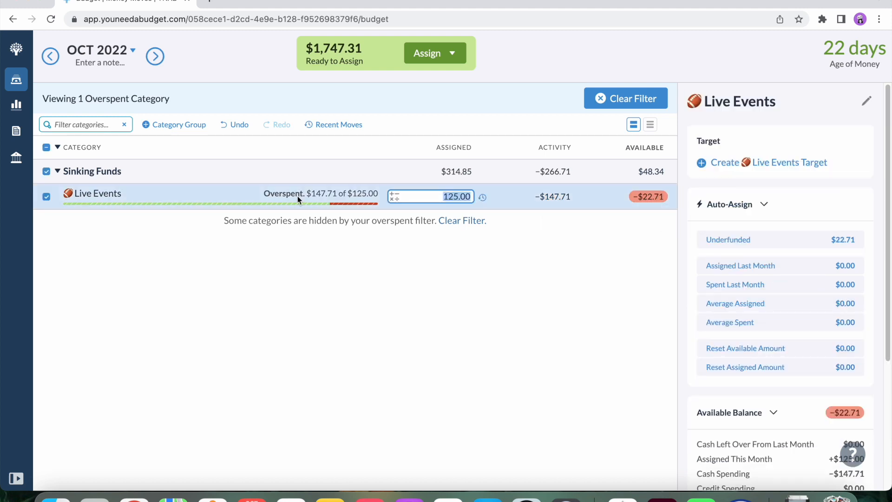
left_click(750, 241)
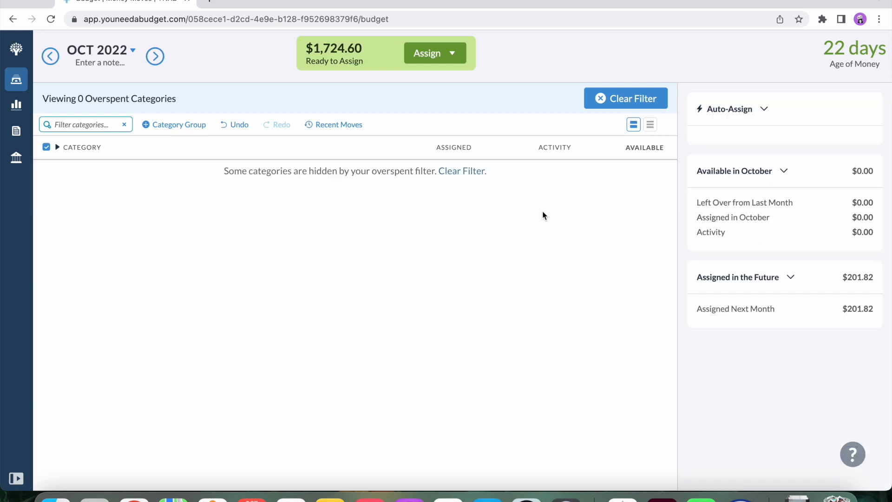
left_click(601, 100)
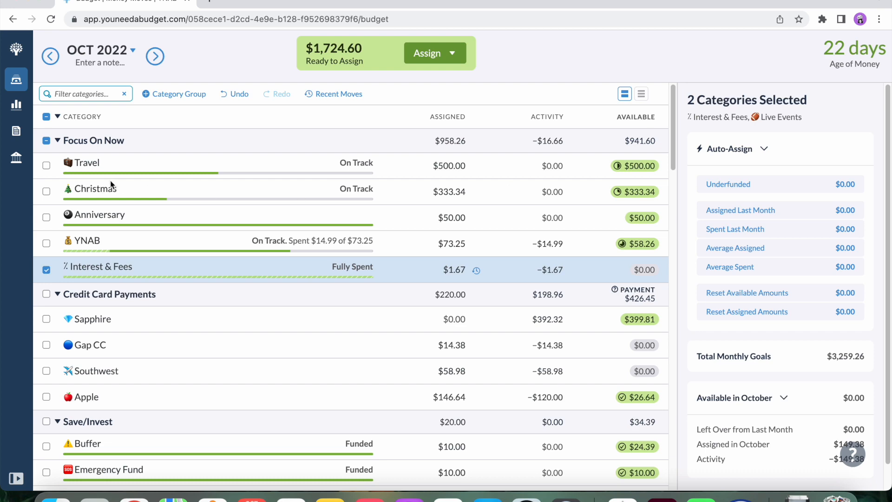
left_click(46, 116)
left_click(46, 116)
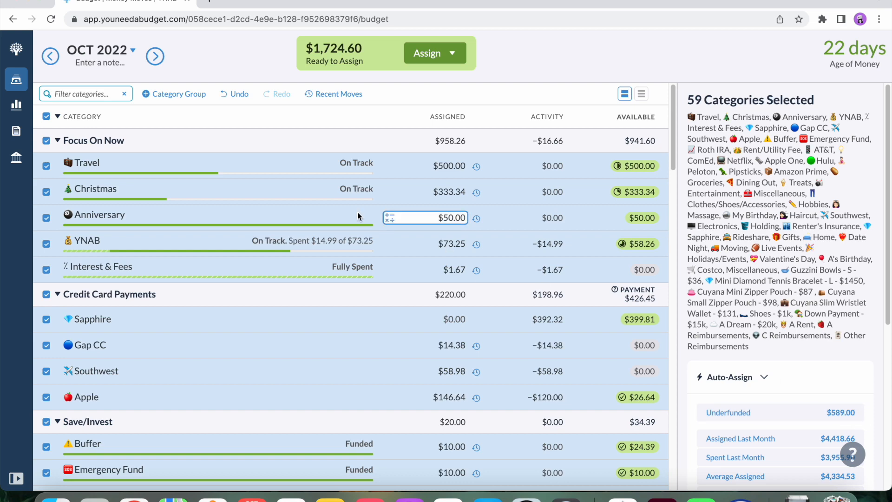
left_click(46, 116)
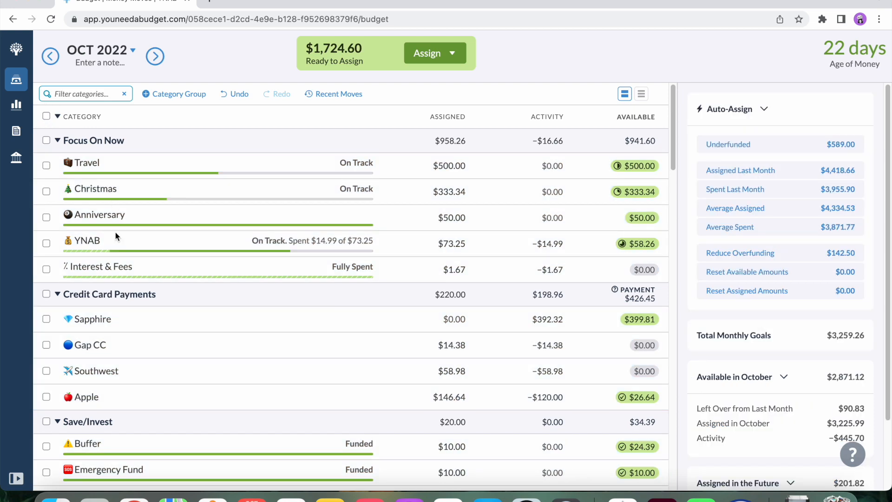
Auto-assign the remaining underfunded amount to Rent/Utility Fee in the Bills group for October and clear the selection.
scroll(119, 305, "down", 10)
scroll(119, 306, "up", 2)
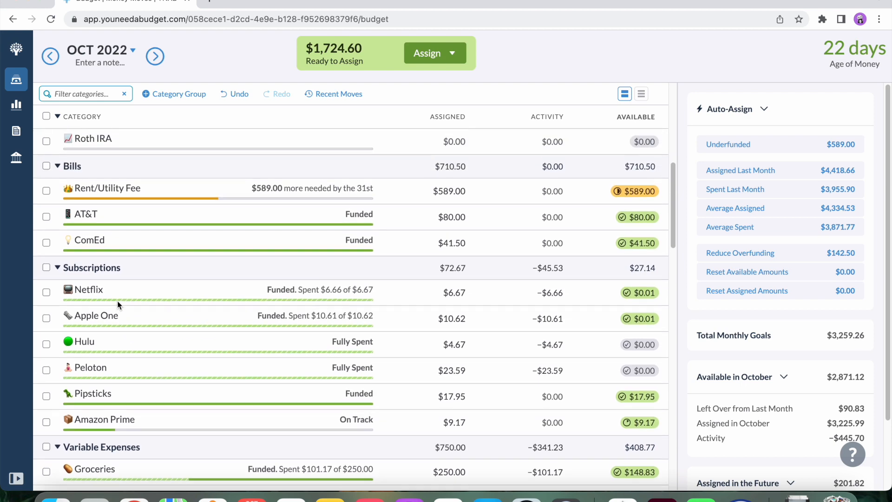
left_click(321, 193)
left_click(740, 377)
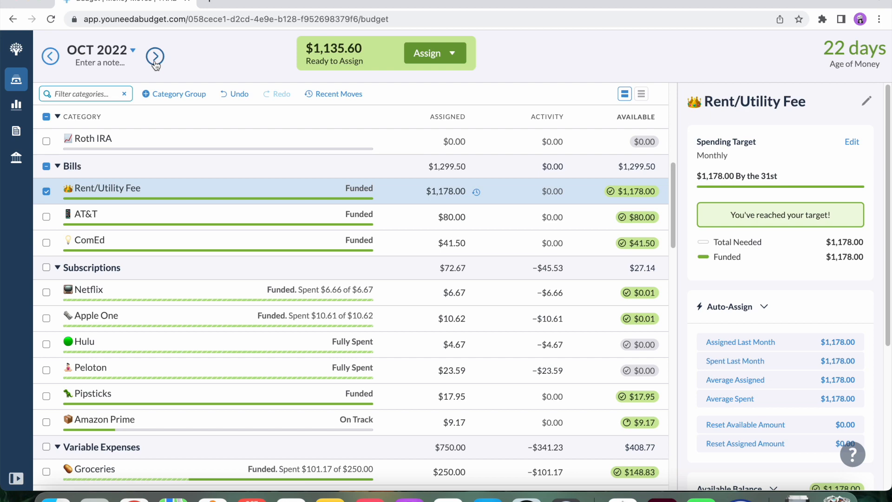
left_click(46, 117)
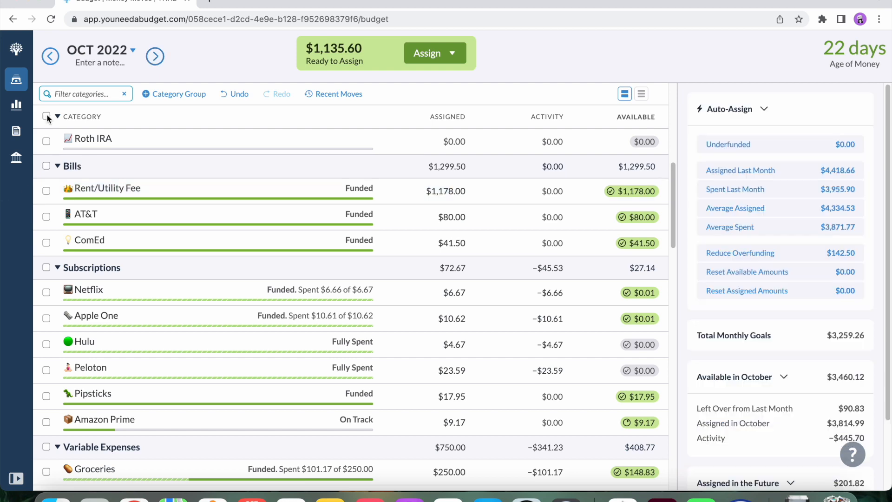
left_click(47, 117)
Switch to the November 2022 budget and assign half of $72.78 to AT&T.
left_click(156, 56)
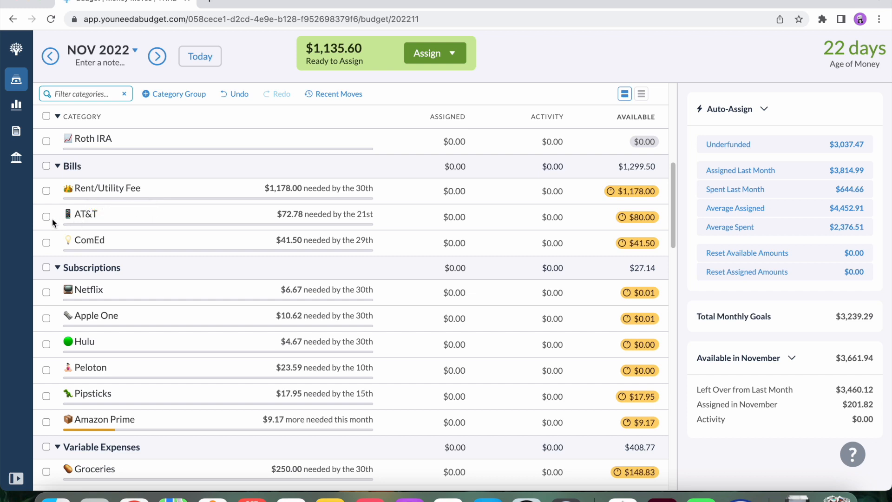
left_click(465, 217)
left_click(466, 217)
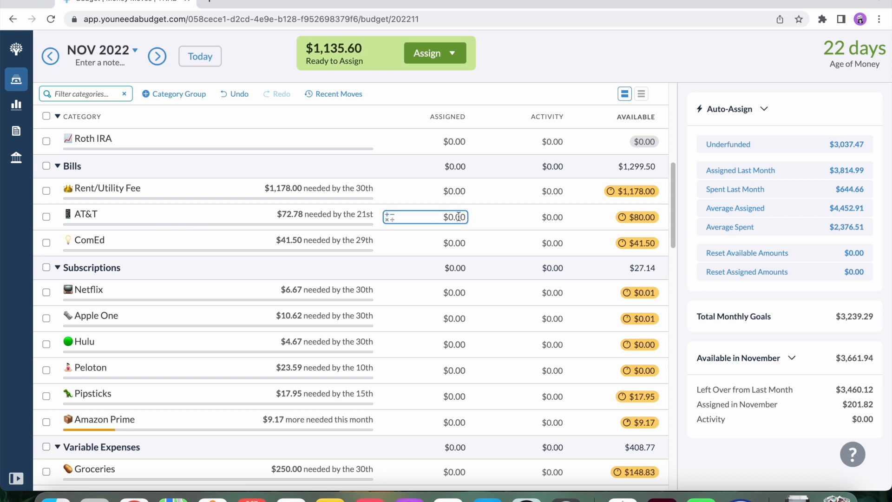
type("72")
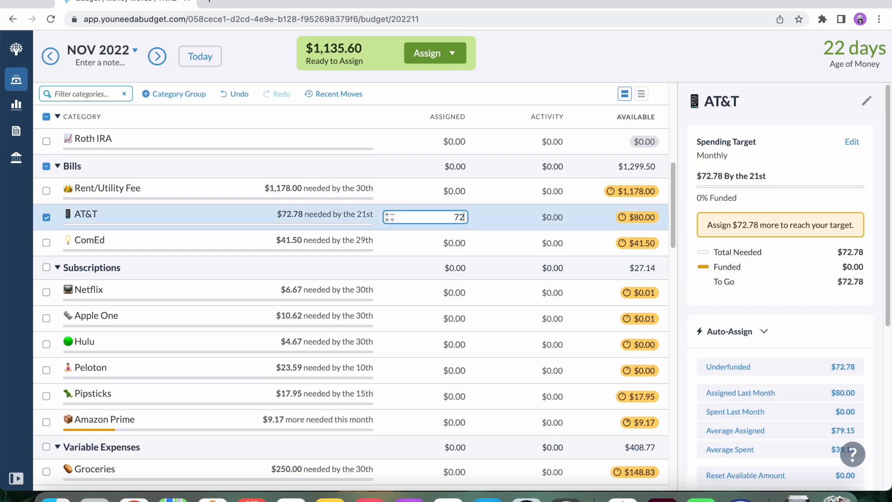
type(".78/2")
key("Return")
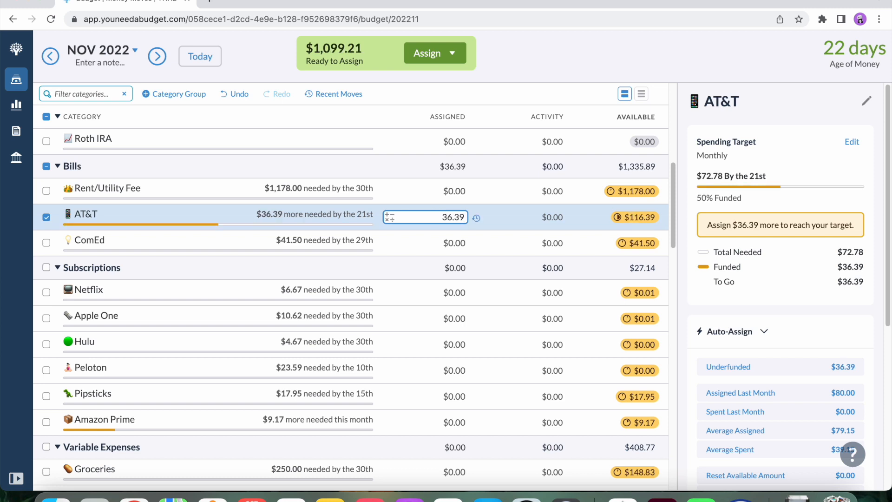
Assign half of $41.50 to ComEd in the Bills group for November.
left_click(463, 245)
type("41.4")
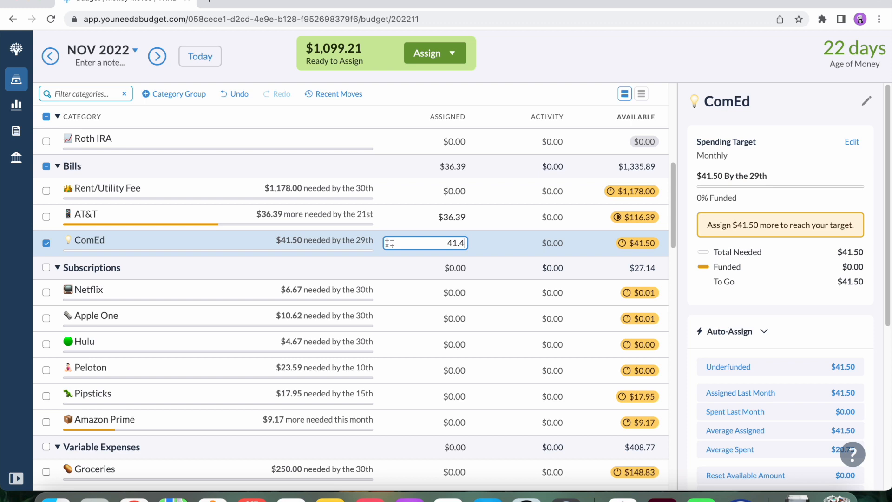
key("BackSpace")
type("5/2")
key("Return")
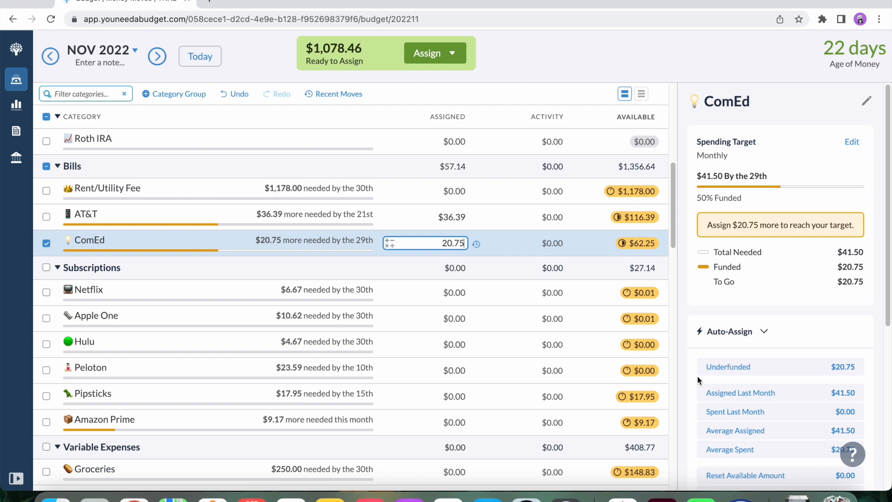
Select the whole Subscriptions group and auto-assign its underfunded amount for November.
left_click(459, 294)
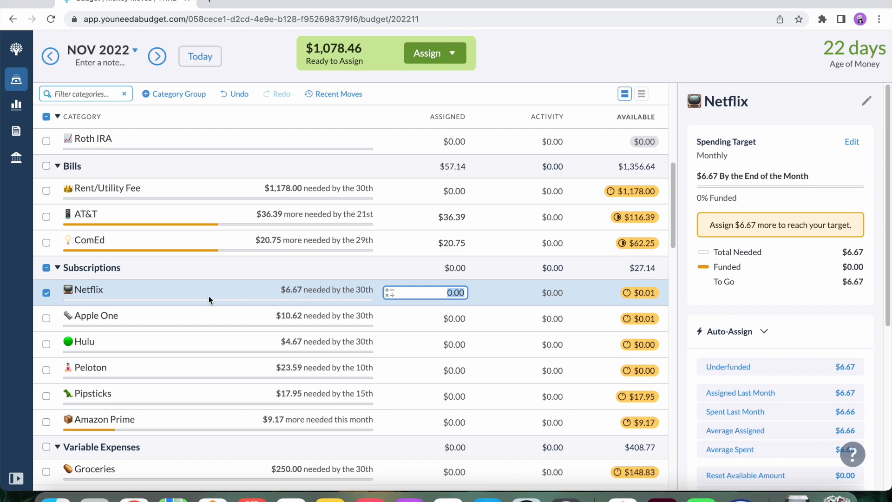
left_click(46, 268)
left_click(47, 268)
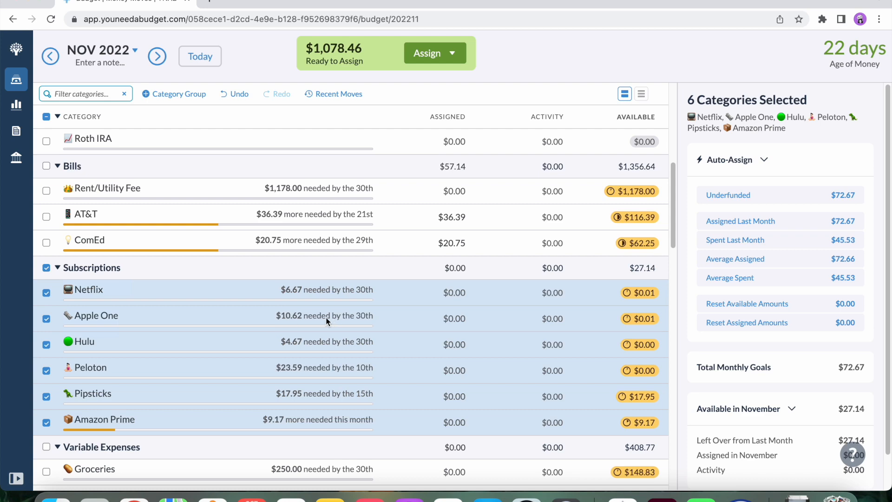
left_click(743, 199)
Auto-assign the underfunded amounts to Renter's Insurance, Sapphire and Rideshare in Sinking Funds, and clear the selection.
scroll(550, 283, "down", 10)
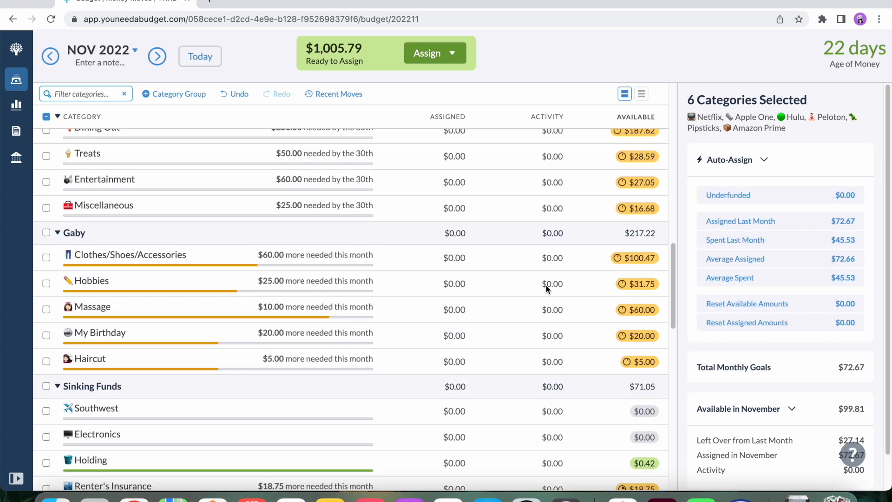
scroll(545, 285, "down", 2)
scroll(547, 287, "down", 2)
scroll(547, 288, "down", 4)
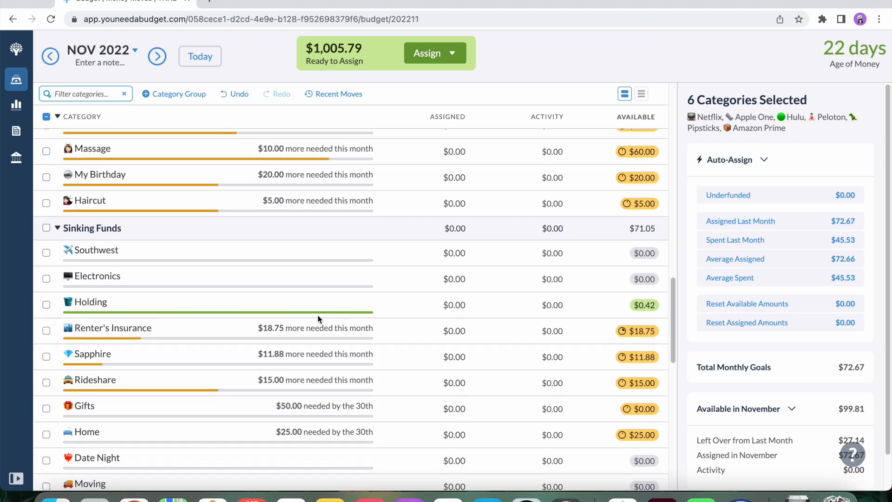
left_click(46, 331)
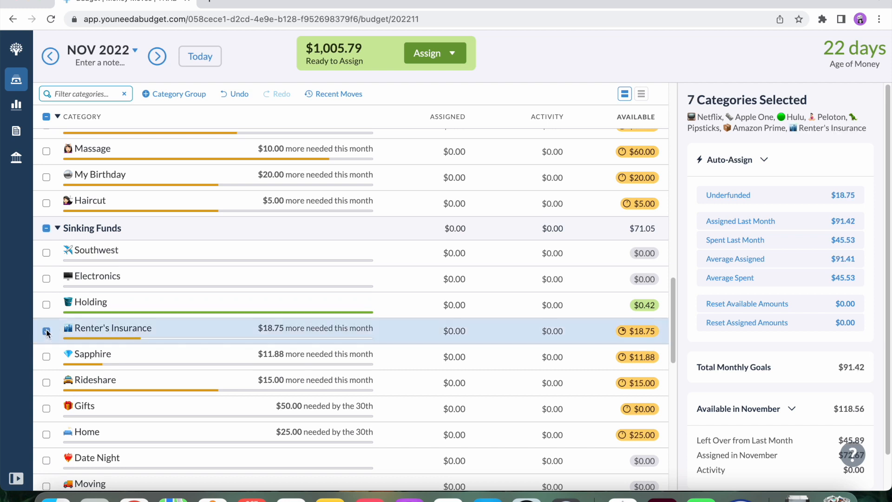
left_click(47, 357)
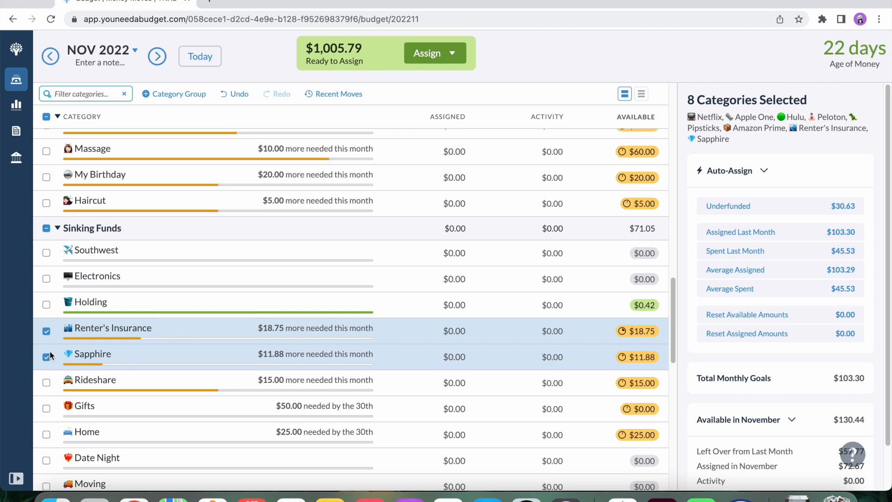
left_click(46, 383)
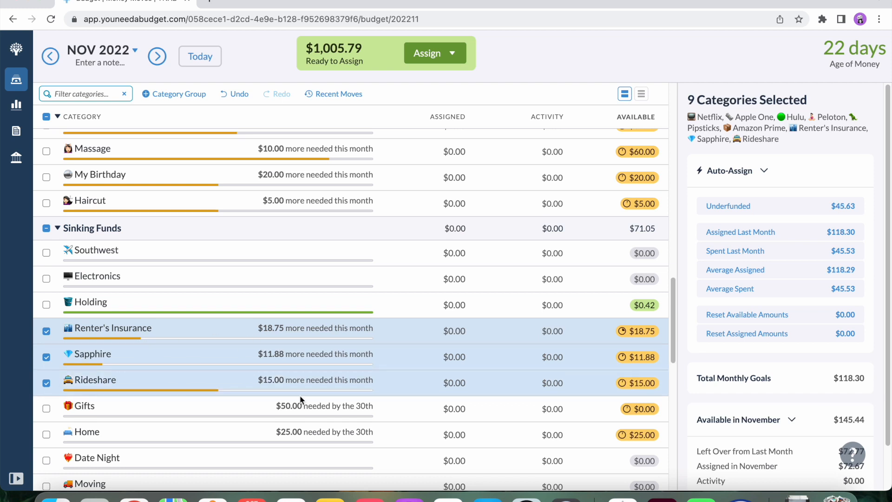
left_click(752, 212)
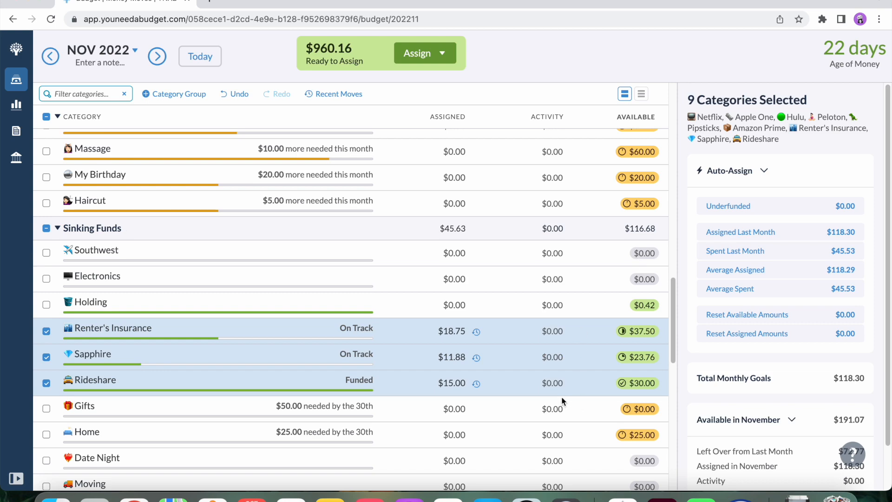
left_click(586, 390)
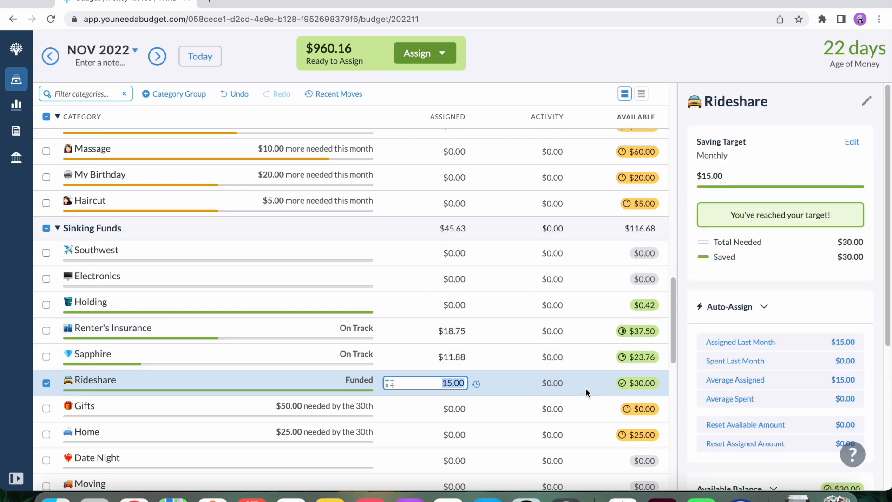
left_click(47, 384)
Select the whole Wish Farm group and auto-assign its underfunded amount for November.
scroll(147, 396, "down", 15)
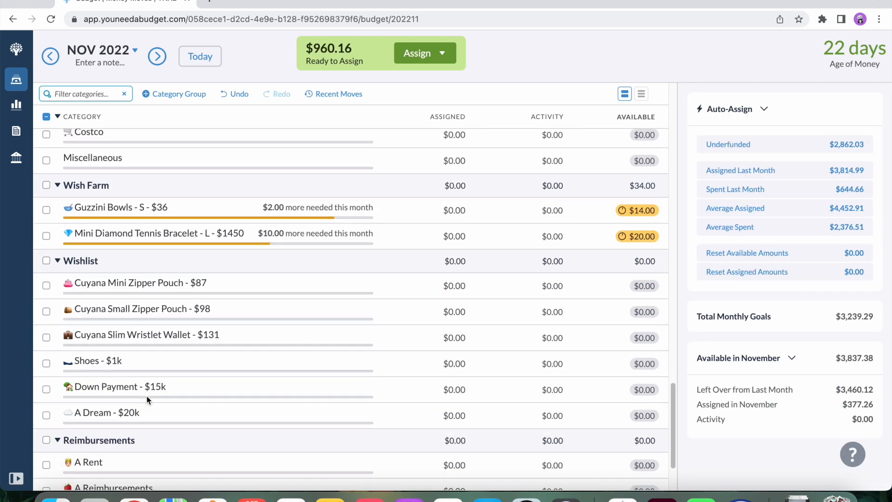
scroll(146, 395, "up", 1)
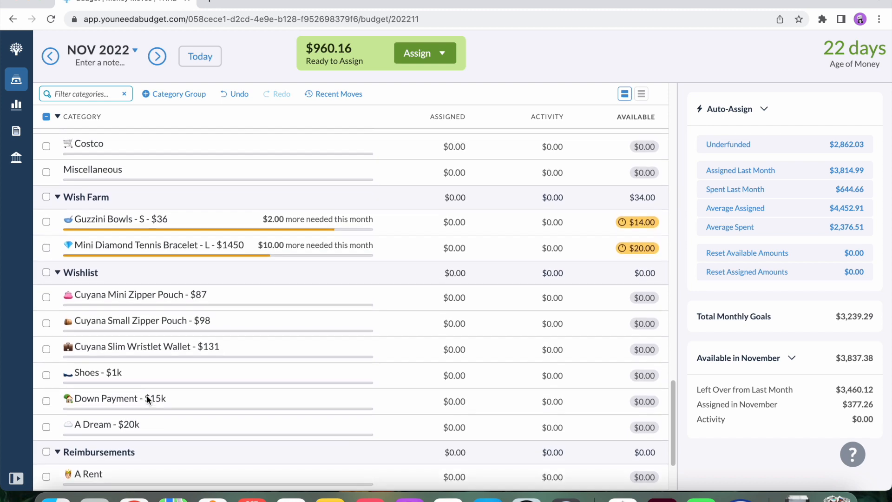
left_click(46, 196)
left_click(752, 201)
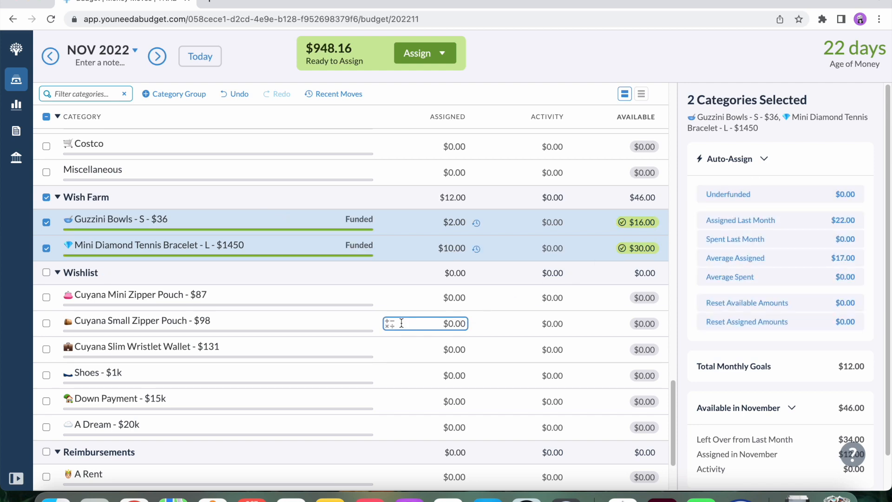
Assign $50 to the YNAB category in the Focus On Now group for November, and clear the selection.
scroll(402, 324, "up", 8)
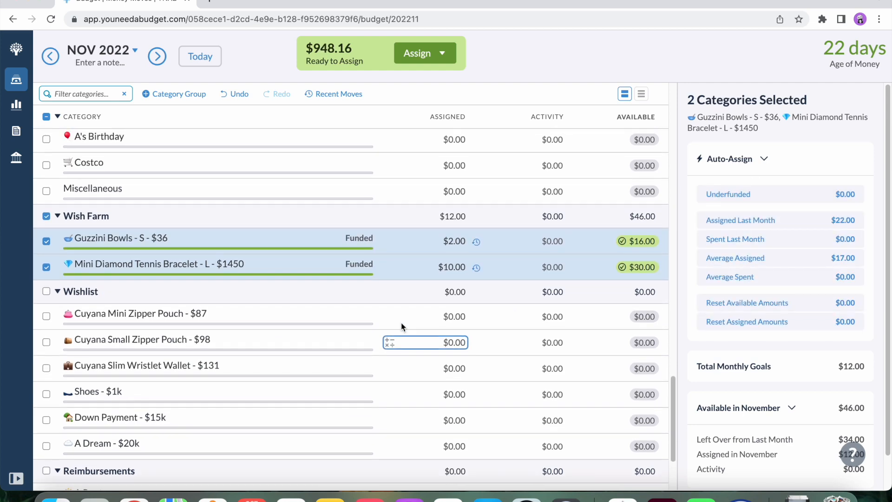
scroll(402, 324, "up", 4)
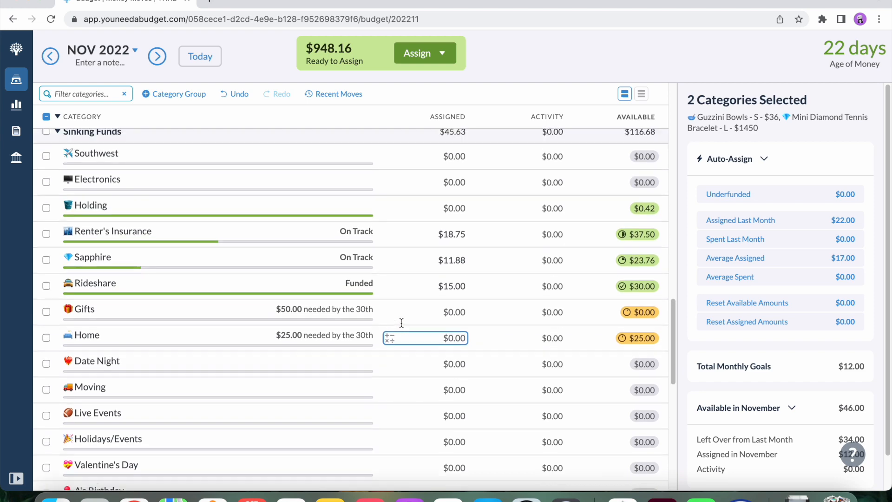
scroll(402, 324, "up", 5)
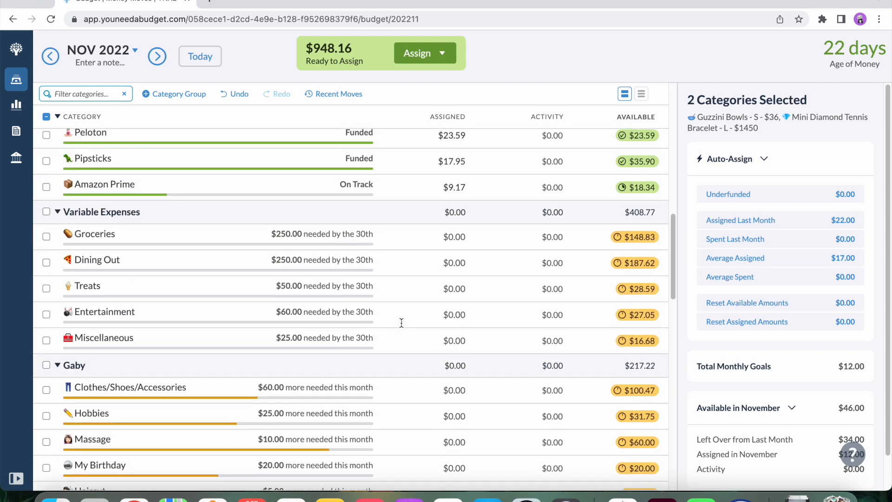
scroll(400, 322, "up", 1)
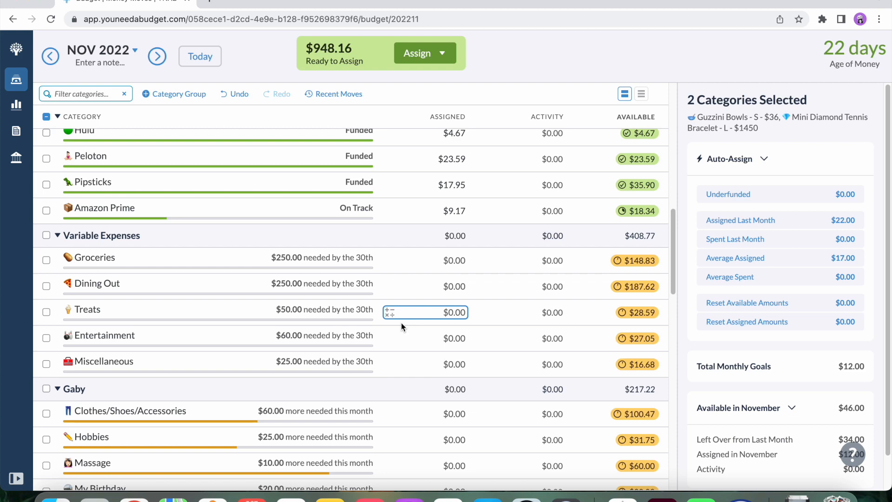
scroll(400, 322, "up", 10)
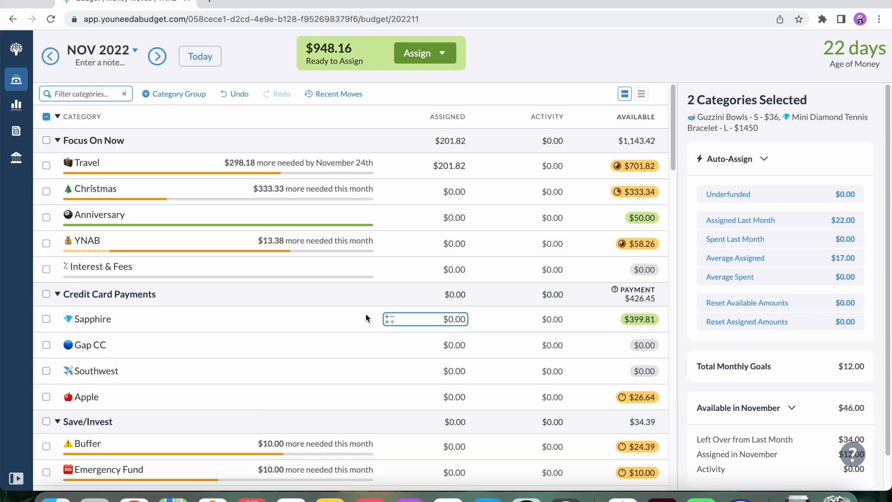
left_click(46, 244)
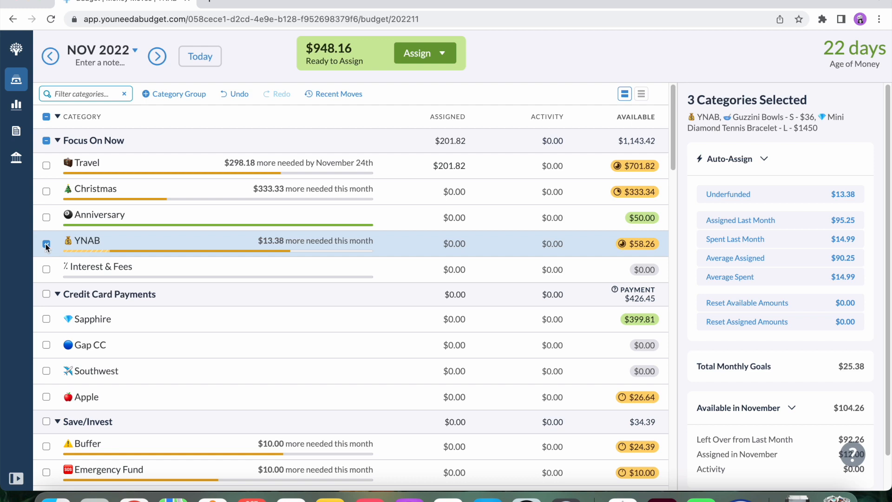
left_click(46, 244)
left_click(425, 243)
type("50")
key("Return")
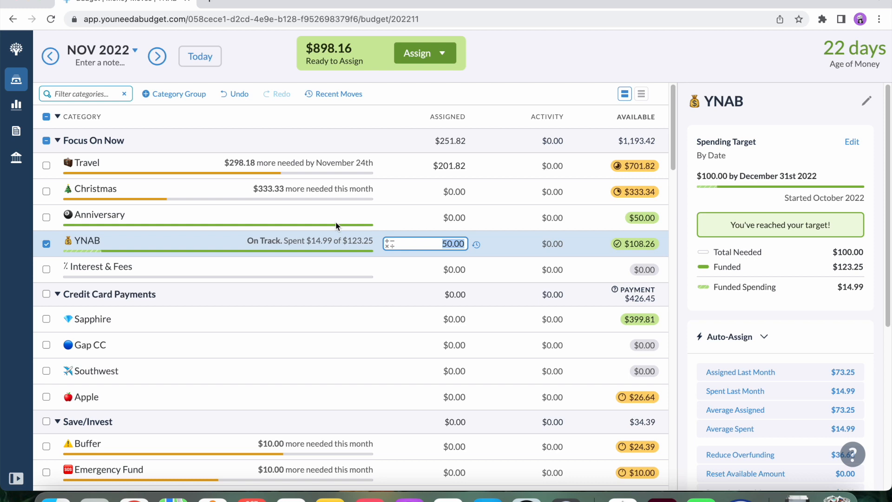
left_click(47, 244)
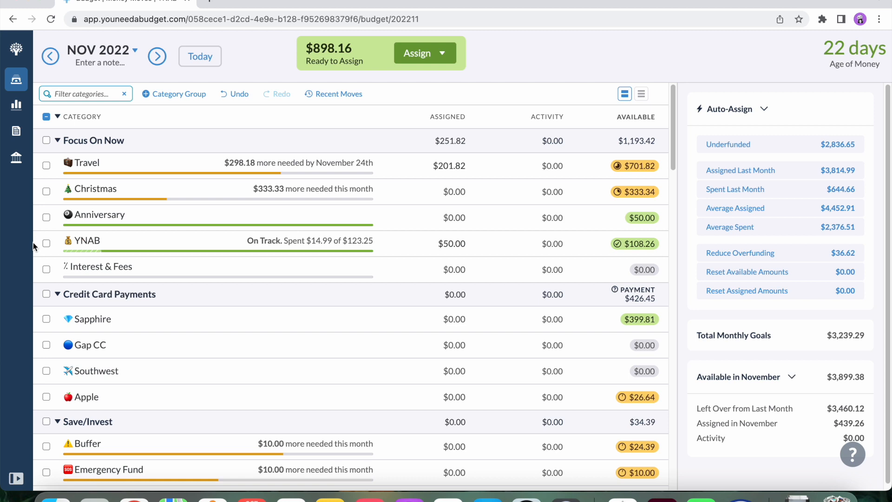
Auto-assign the underfunded amounts to Travel and Christmas in the Focus On Now group for November.
left_click(451, 167)
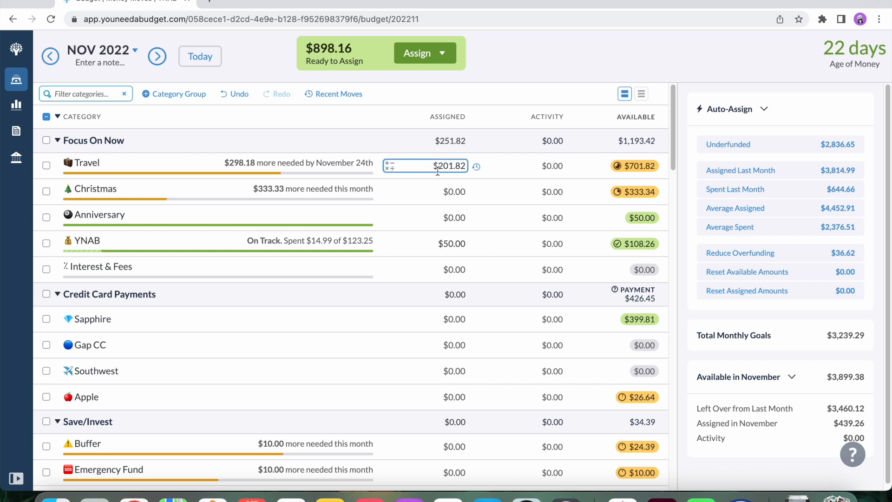
left_click(46, 166)
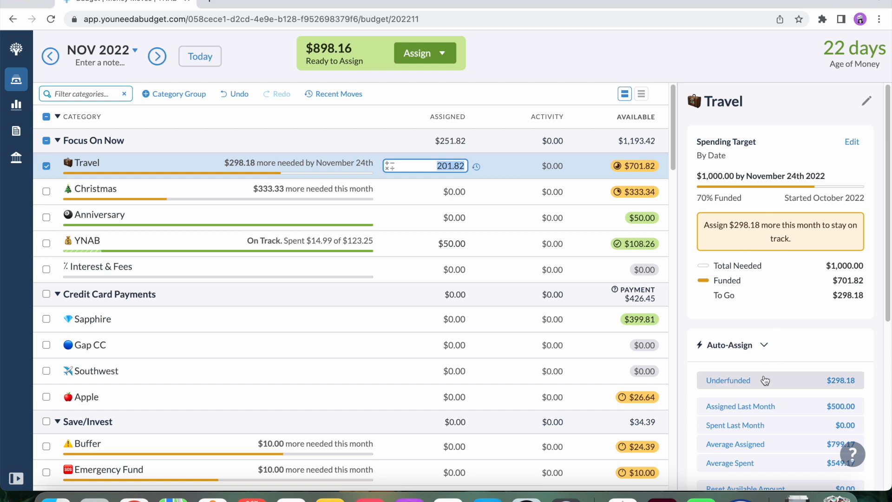
left_click(746, 382)
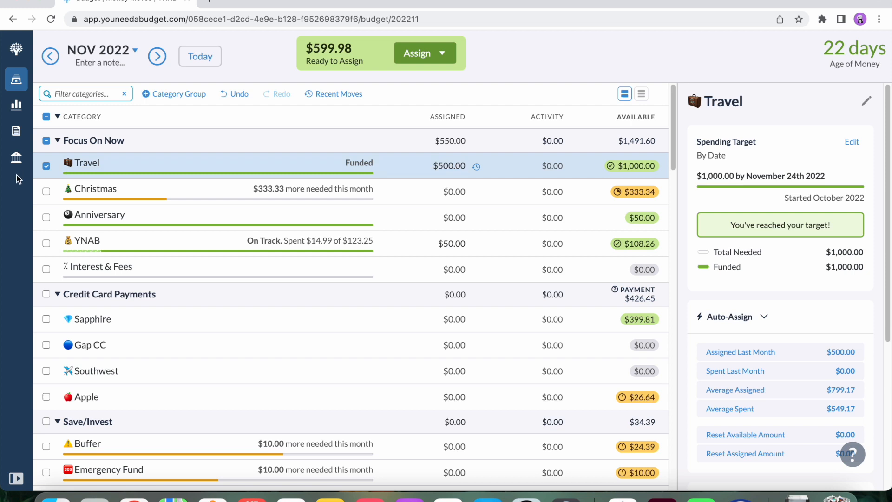
left_click(46, 192)
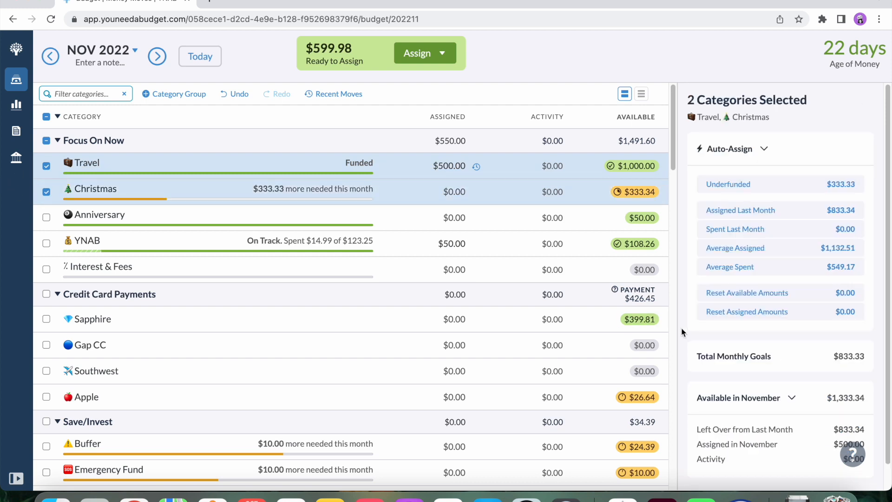
left_click(46, 166)
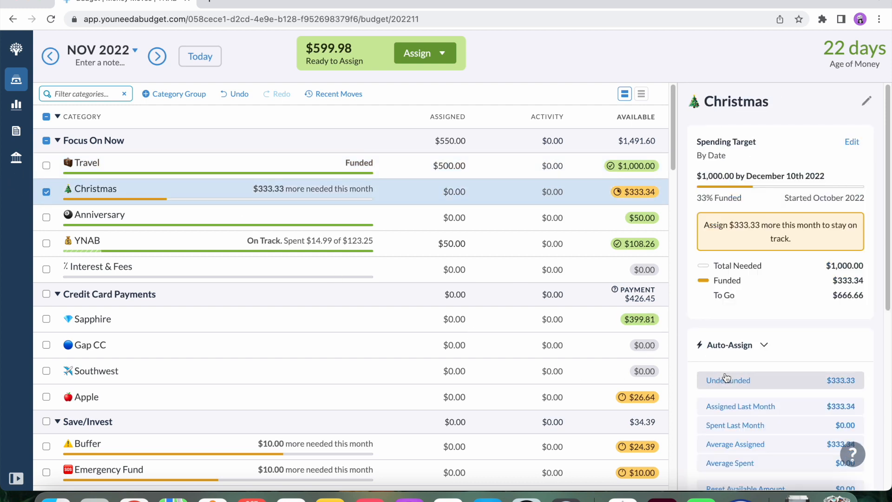
left_click(733, 386)
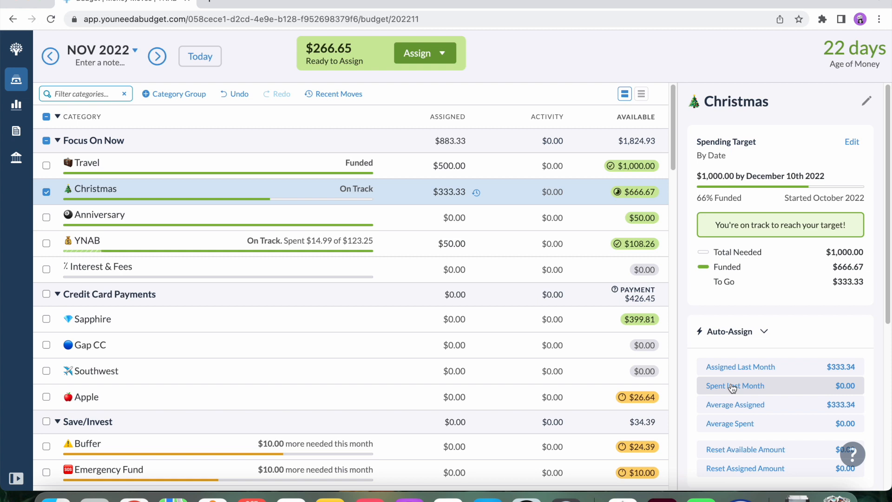
Check the Christmas target in the December 2022 budget, clear the selection, and return to November 2022.
left_click(157, 68)
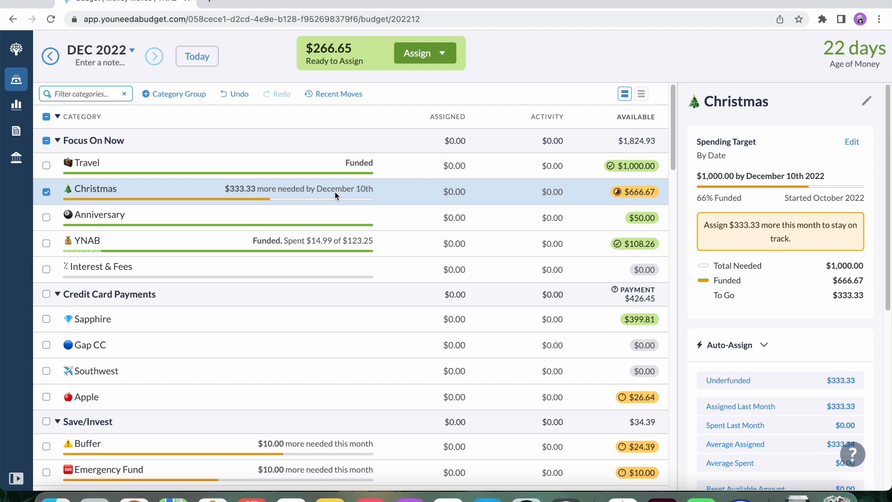
left_click(49, 194)
left_click(56, 56)
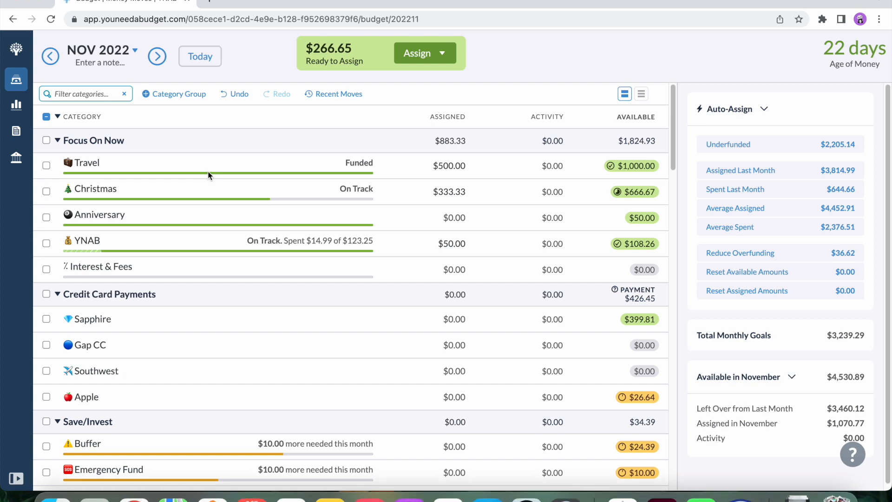
Auto-assign the underfunded amounts to AT&T and ComEd in the Bills group, and clear the selection.
scroll(208, 175, "down", 1)
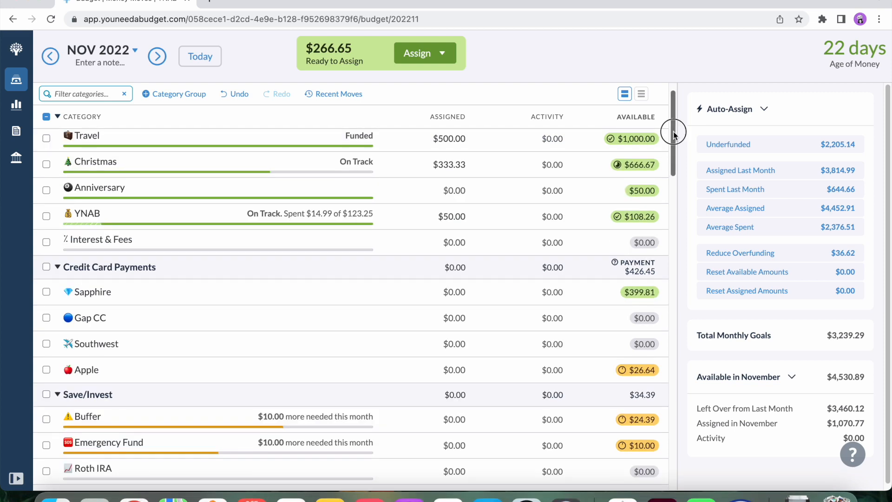
left_click_drag(674, 133, 675, 194)
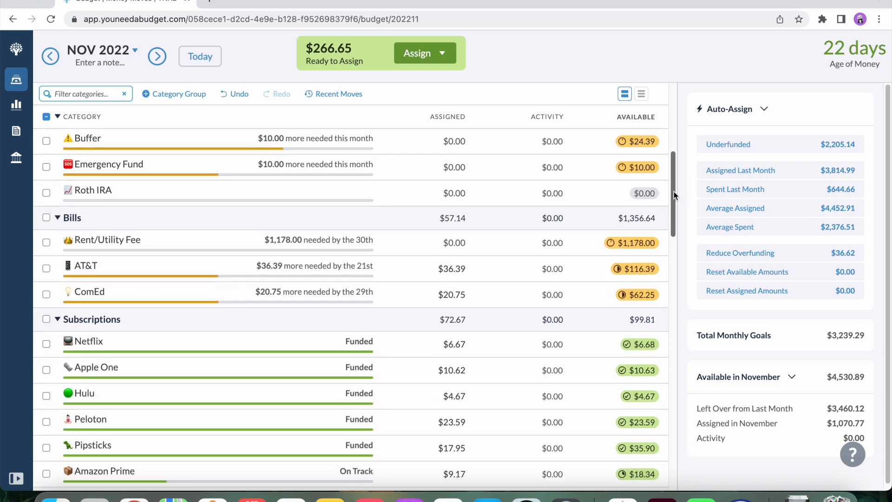
left_click(46, 269)
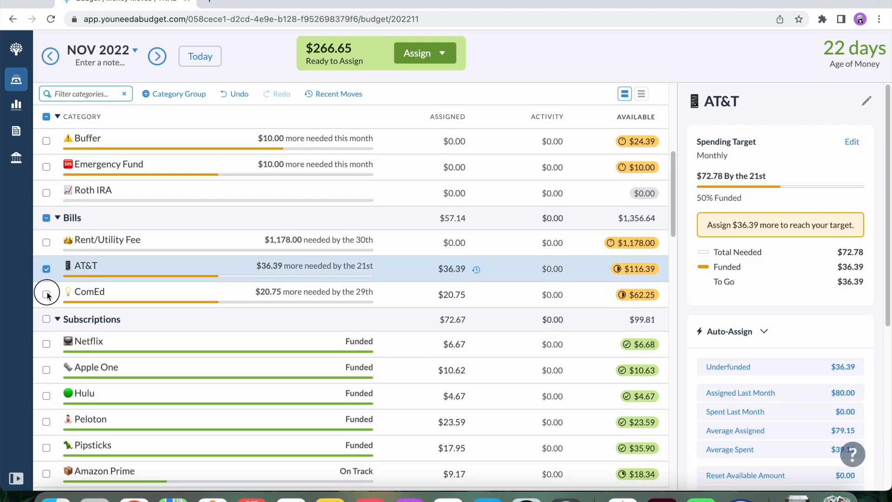
left_click(46, 295)
left_click(722, 186)
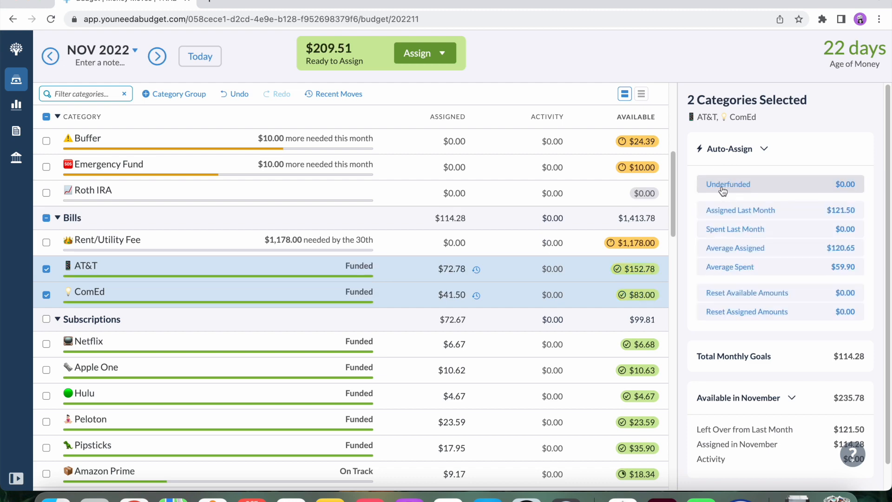
left_click(46, 218)
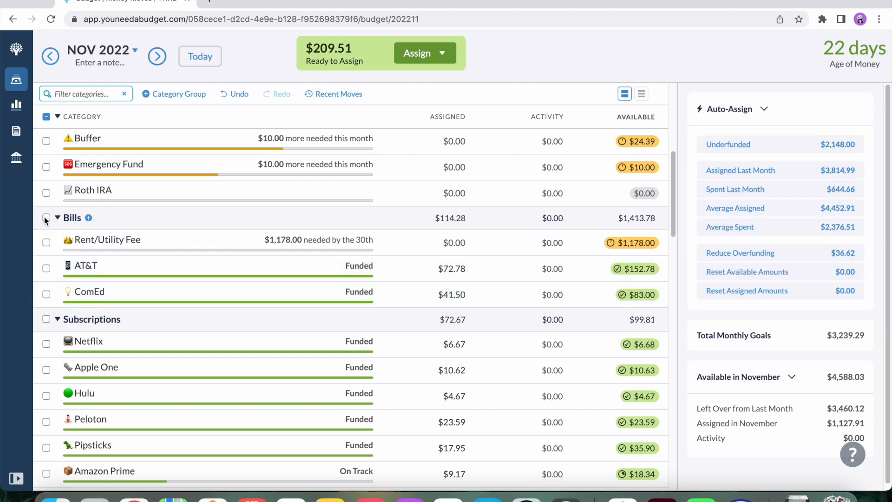
Assign $50 to Treats in the Variable Expenses group for November.
scroll(115, 306, "up", 1)
scroll(114, 308, "down", 7)
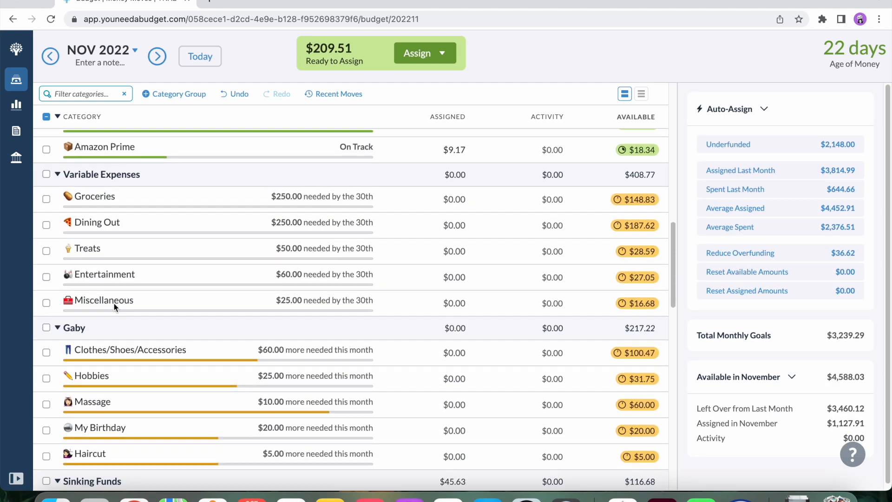
scroll(114, 307, "down", 2)
scroll(113, 303, "up", 1)
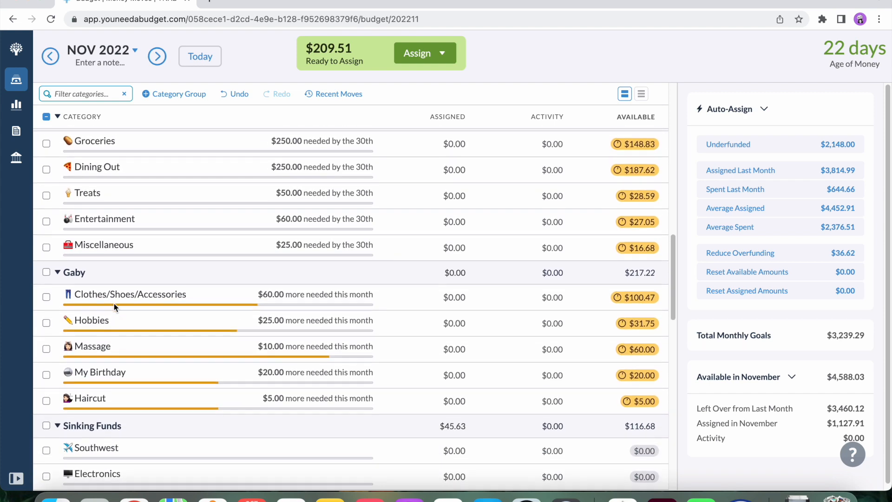
scroll(113, 303, "up", 1)
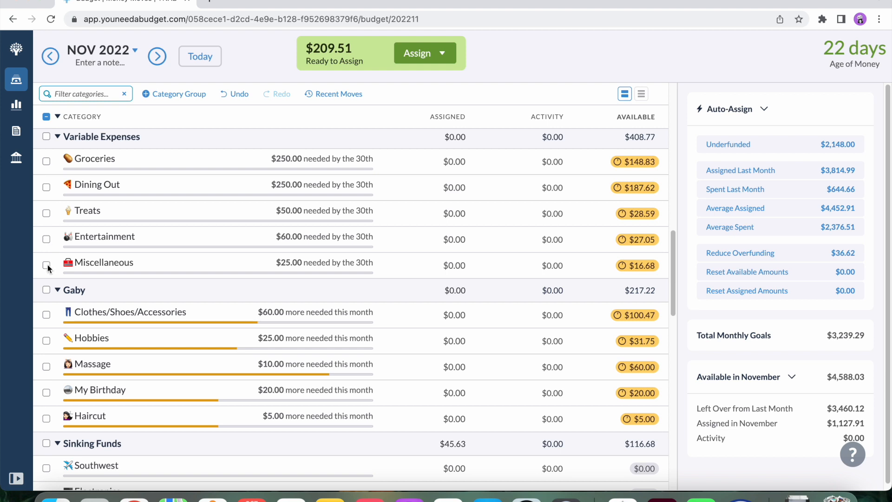
left_click(46, 266)
left_click(46, 214)
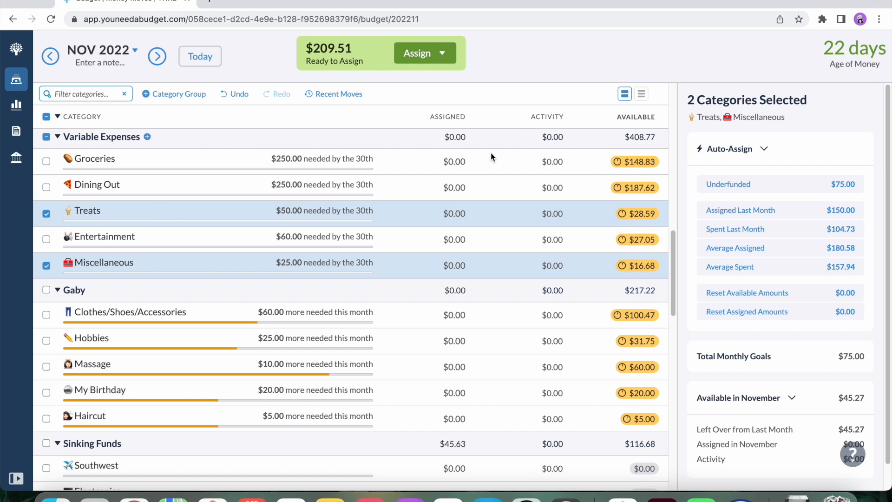
left_click(443, 214)
left_click(459, 214)
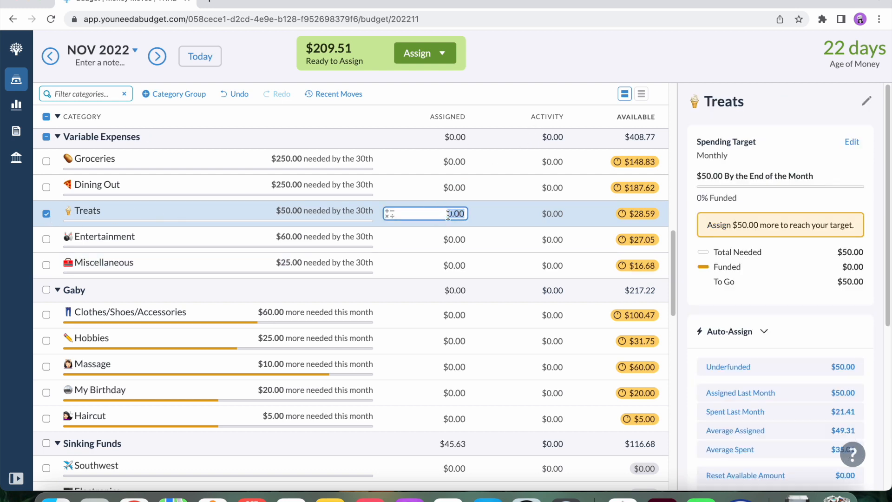
left_click(442, 214)
left_click(46, 214)
left_click(456, 213)
type("50")
Assign $25 to Miscellaneous in the Variable Expenses group for November.
left_click(454, 266)
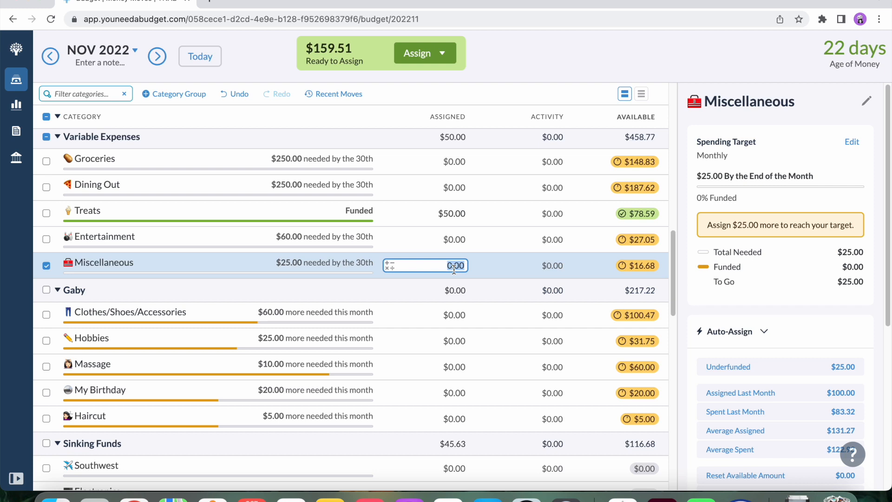
type("25")
left_click(491, 239)
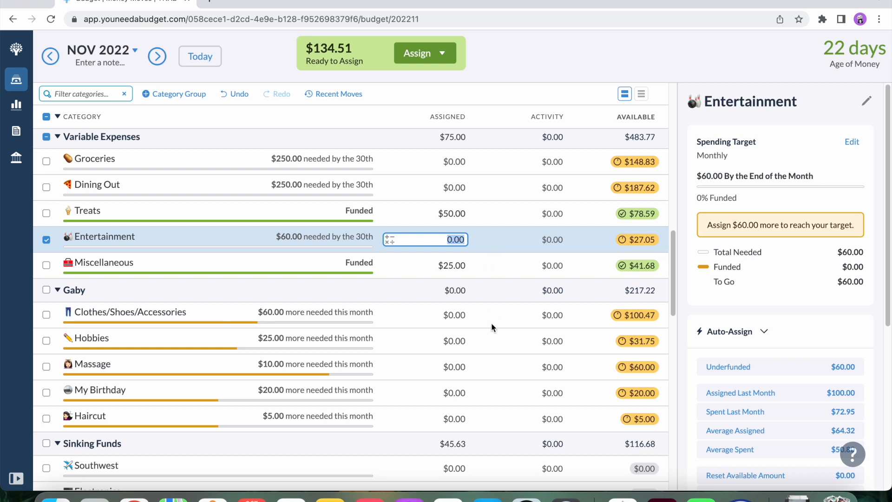
Review the November category groups from Variable Expenses to Wishlist and back up to Focus On Now for remaining funding needs.
scroll(492, 326, "down", 1)
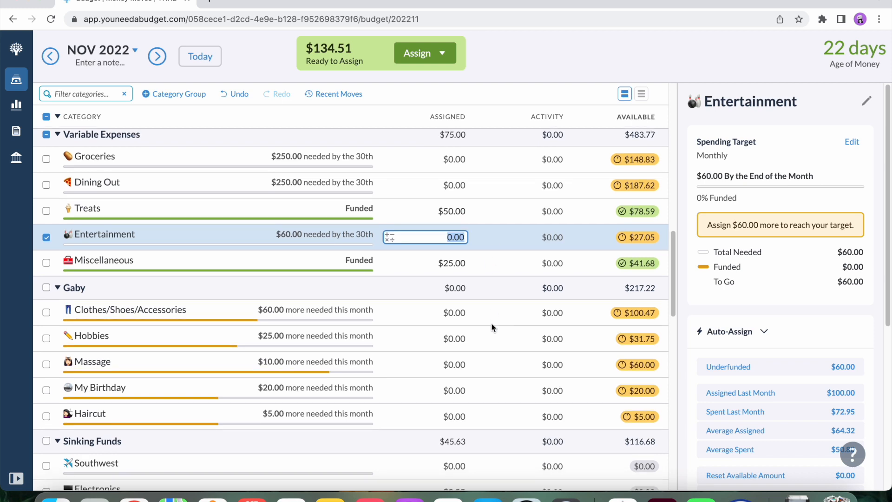
scroll(496, 321, "down", 10)
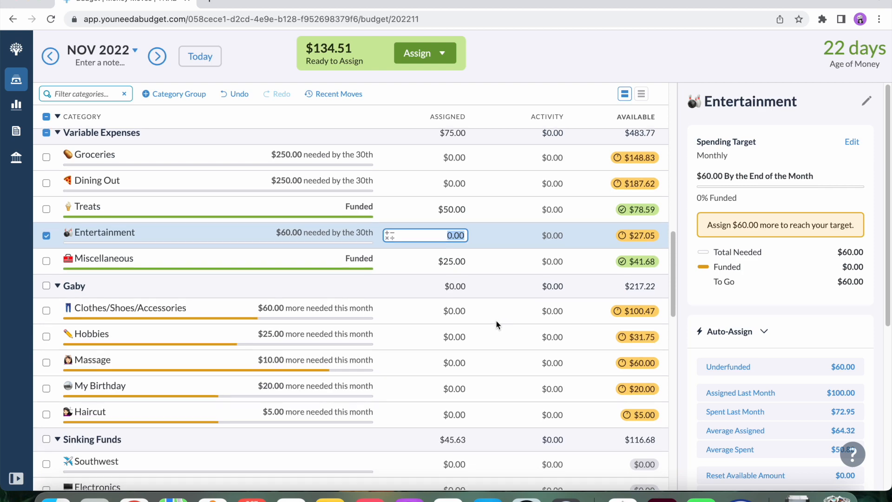
scroll(497, 320, "down", 6)
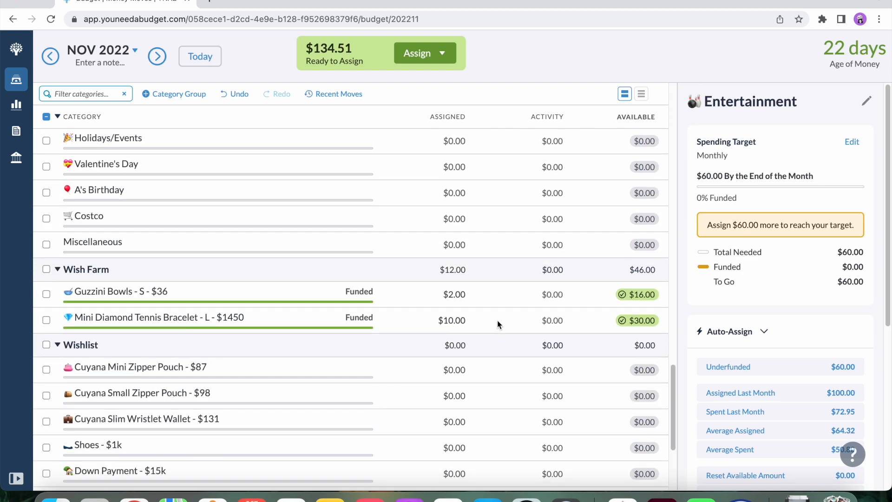
scroll(497, 320, "up", 10)
scroll(497, 320, "up", 2)
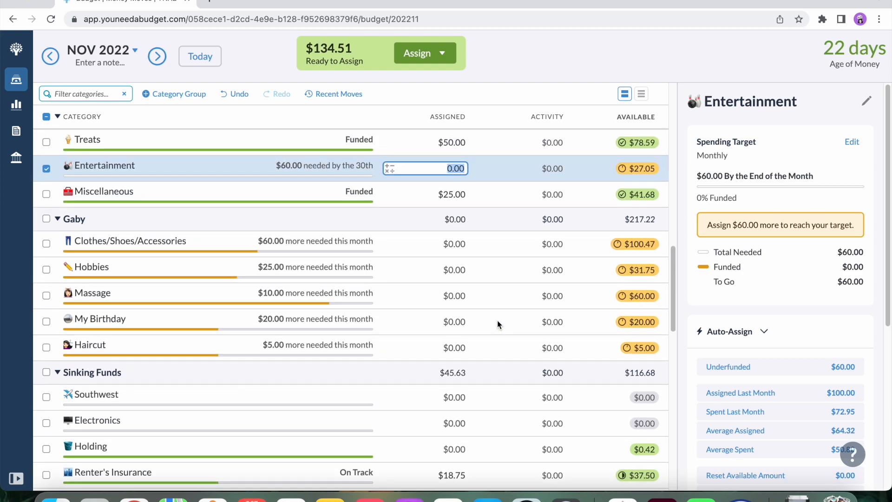
scroll(497, 320, "up", 5)
scroll(498, 320, "up", 10)
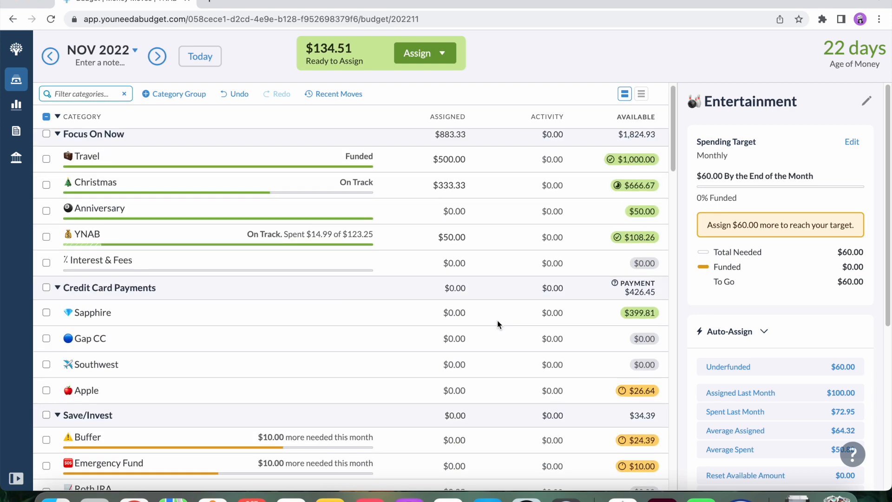
scroll(497, 320, "up", 1)
Clear the selection of all budget categories.
left_click(47, 119)
left_click(47, 118)
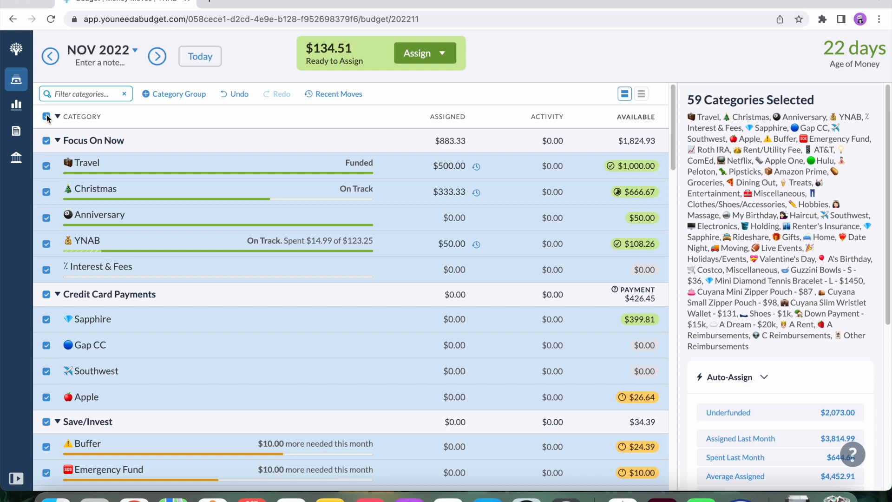
left_click(47, 118)
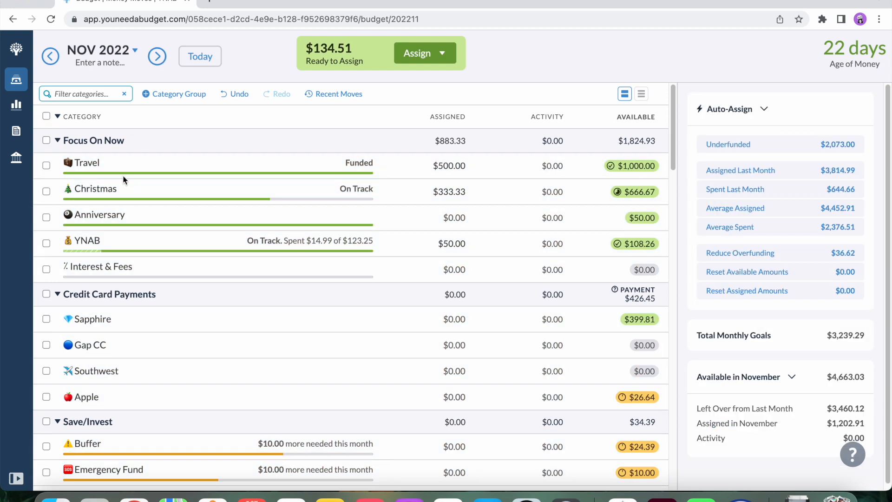
Assign $10 each to Buffer and Emergency Fund in the Save/Invest group for November.
scroll(163, 207, "down", 3)
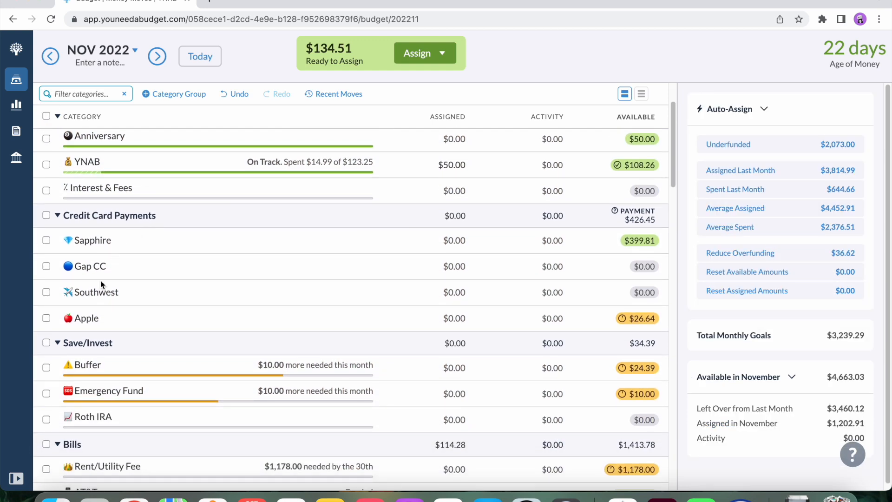
left_click(46, 368)
left_click(46, 368)
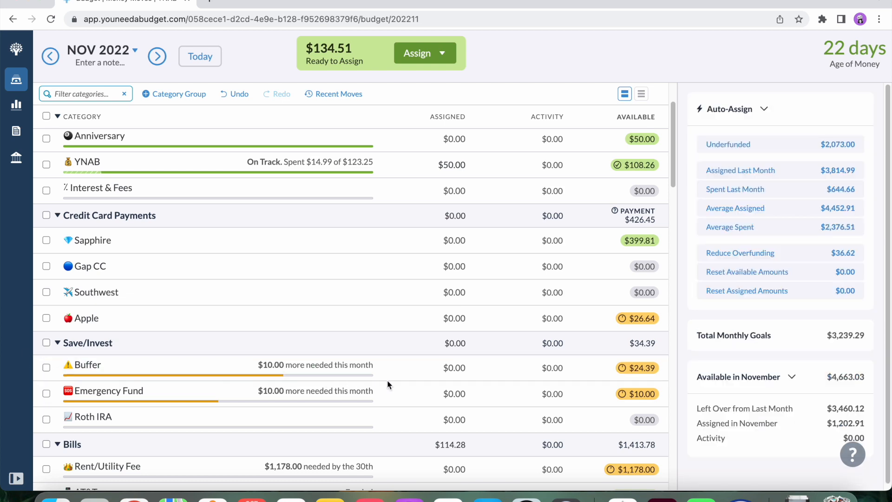
left_click(460, 368)
type("10")
key("Return")
type("10")
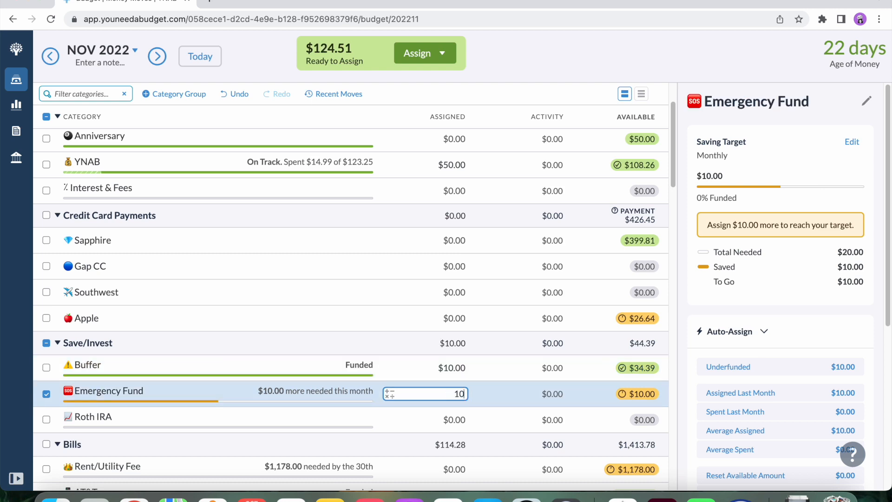
left_click(490, 363)
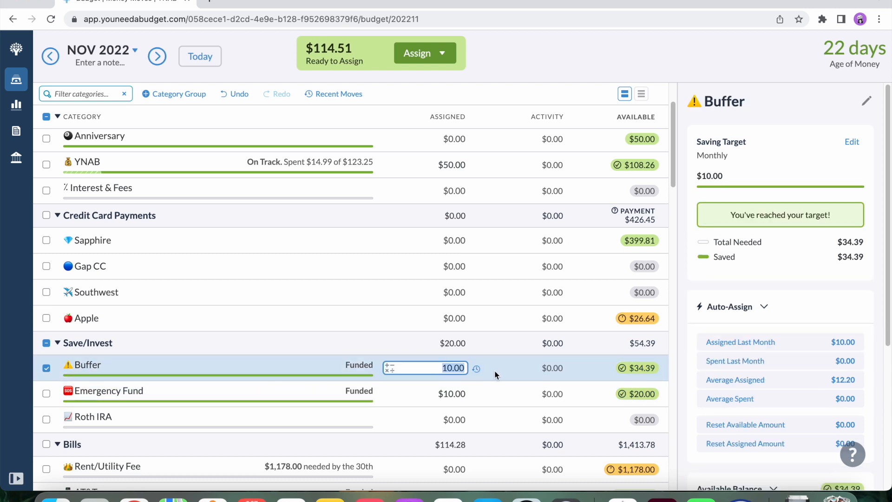
Assign $14.51 to Anniversary in the Focus On Now group for November and clear the category selection.
scroll(470, 412, "up", 1)
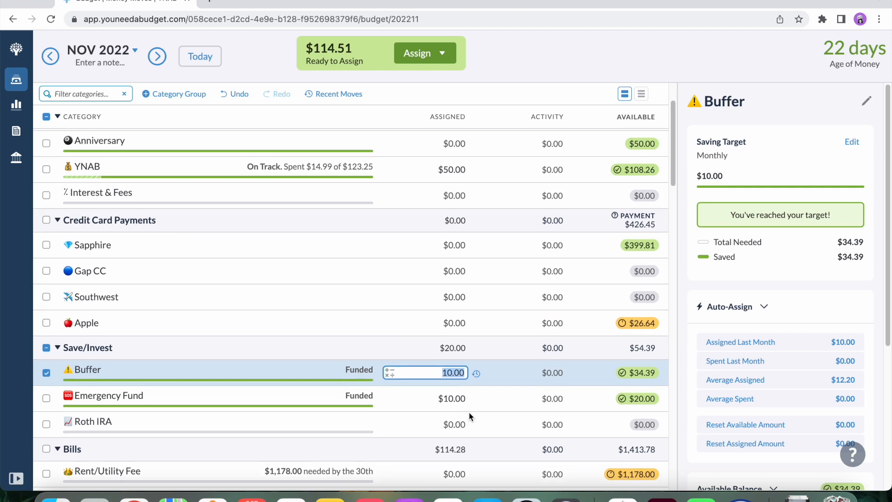
scroll(469, 412, "up", 3)
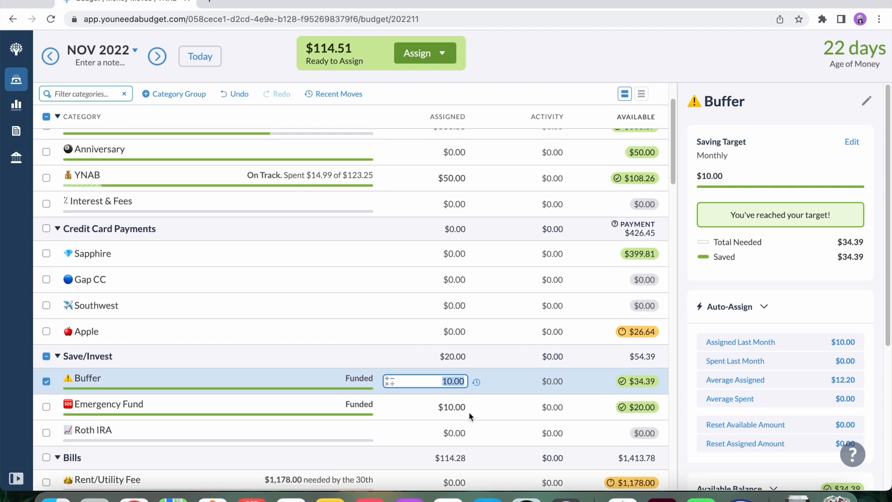
left_click(461, 219)
type("14.51")
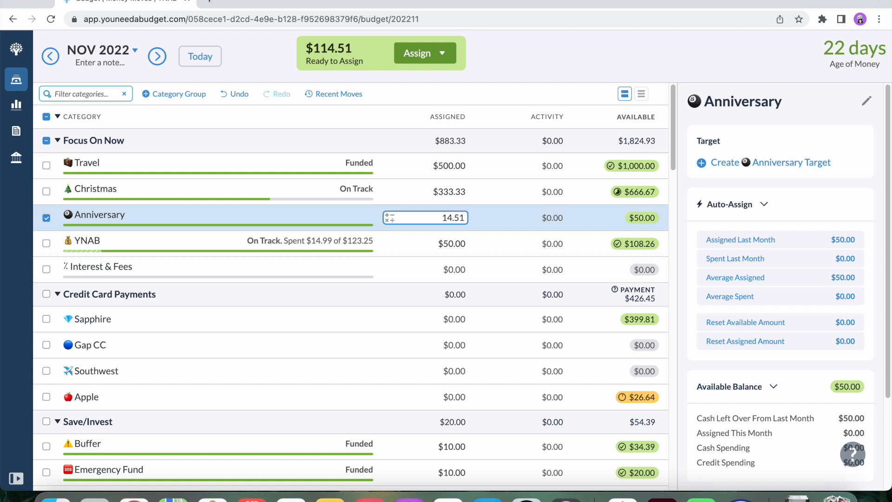
key("Return")
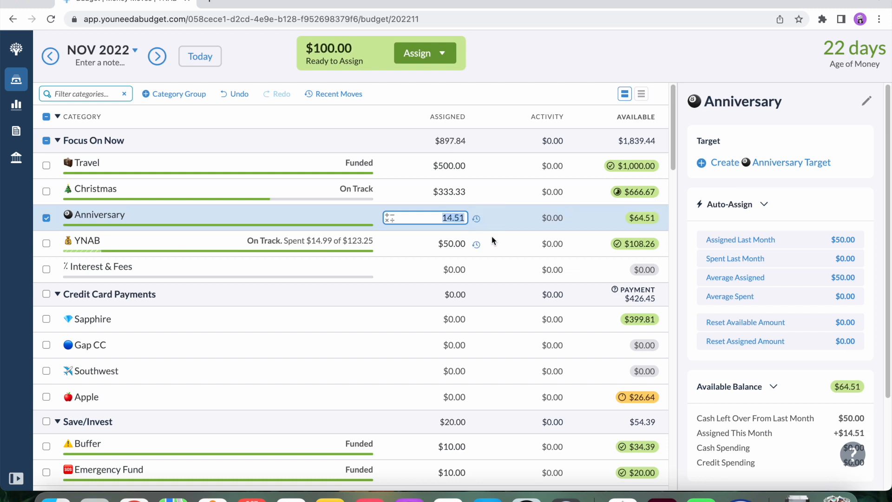
left_click(508, 242)
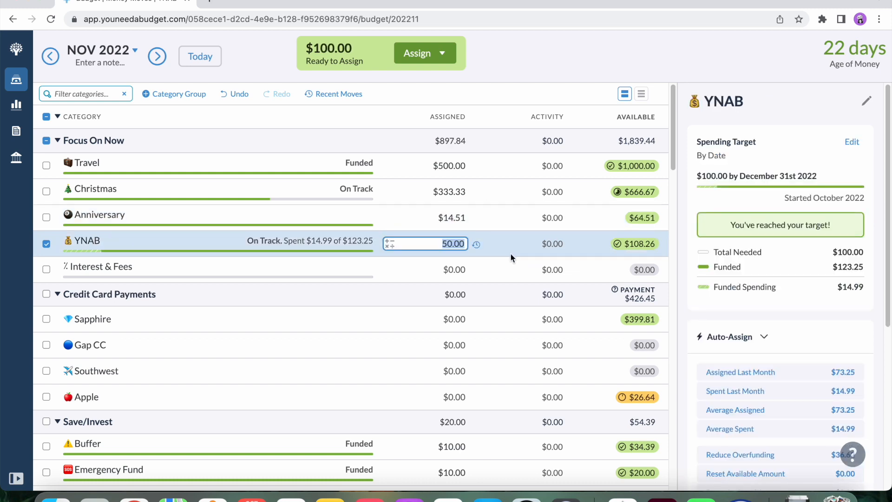
left_click(46, 244)
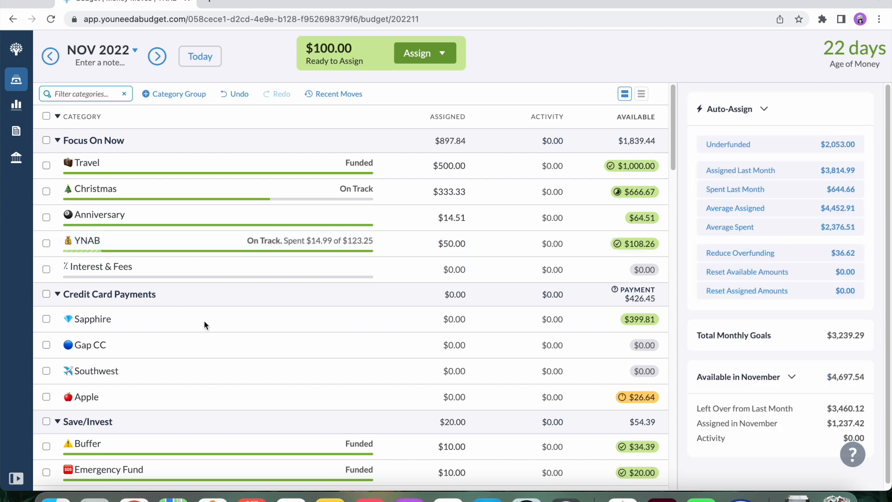
Review November funding from Focus On Now to Sinking Funds, checking the combined underfunded amount of the group above Sinking Funds.
scroll(227, 330, "down", 3)
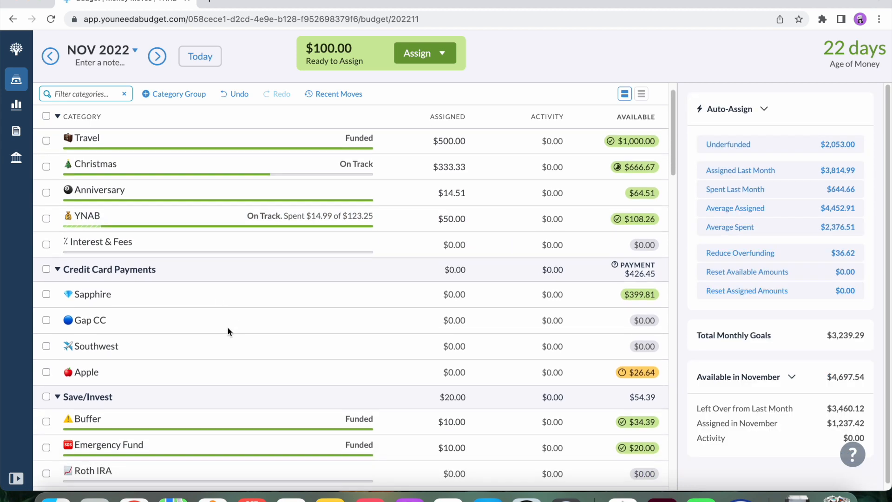
scroll(228, 328, "down", 3)
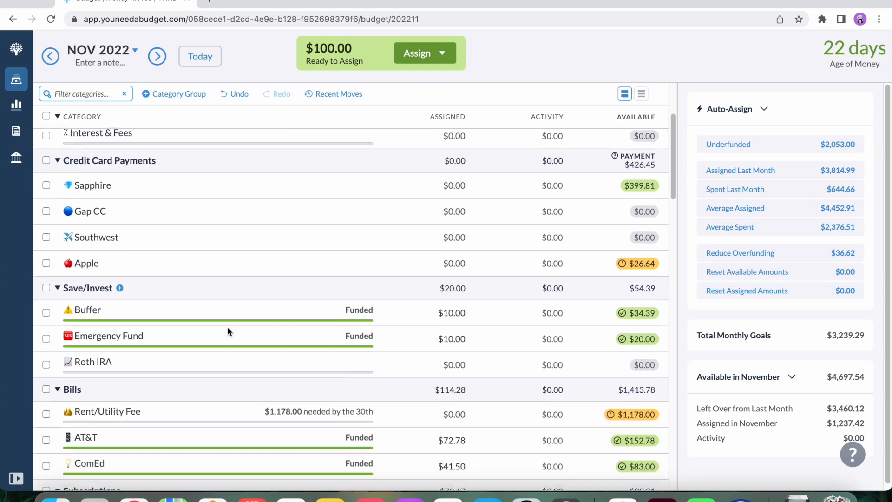
scroll(228, 327, "down", 6)
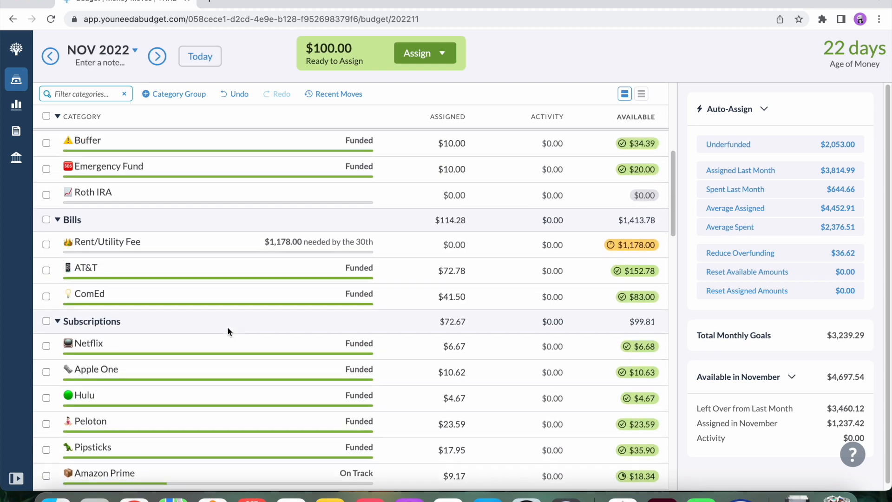
scroll(228, 331, "down", 10)
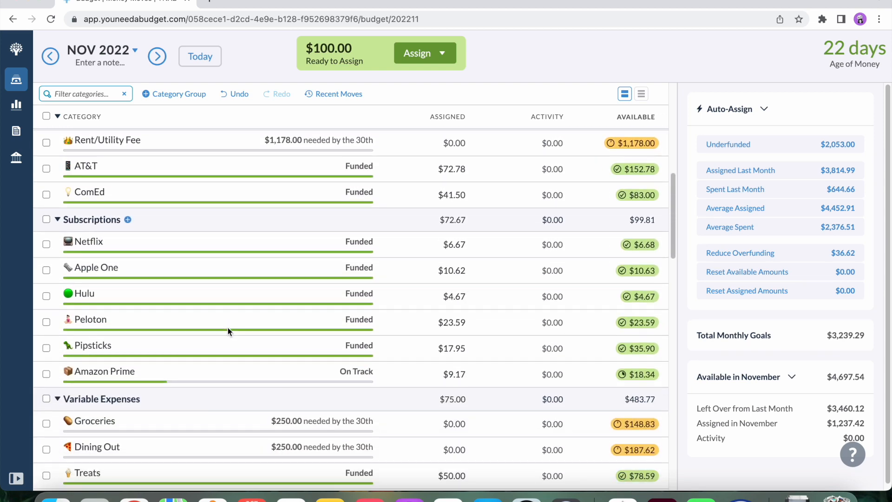
scroll(228, 328, "down", 6)
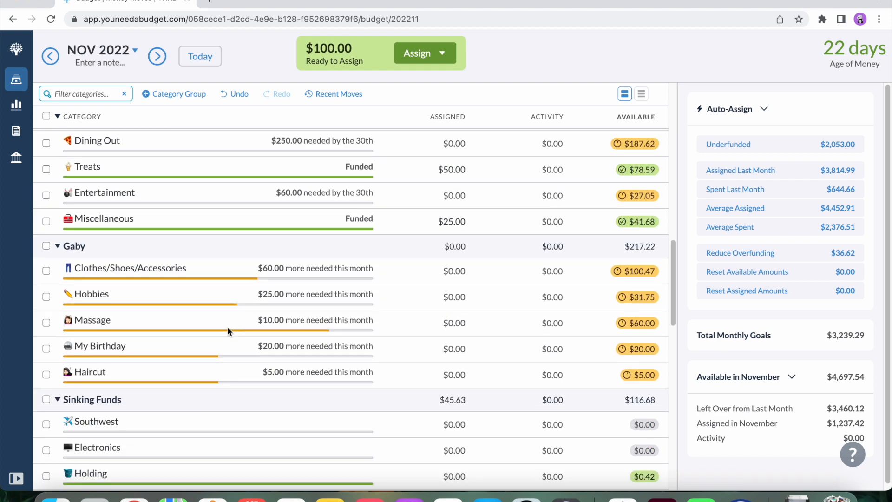
left_click(46, 247)
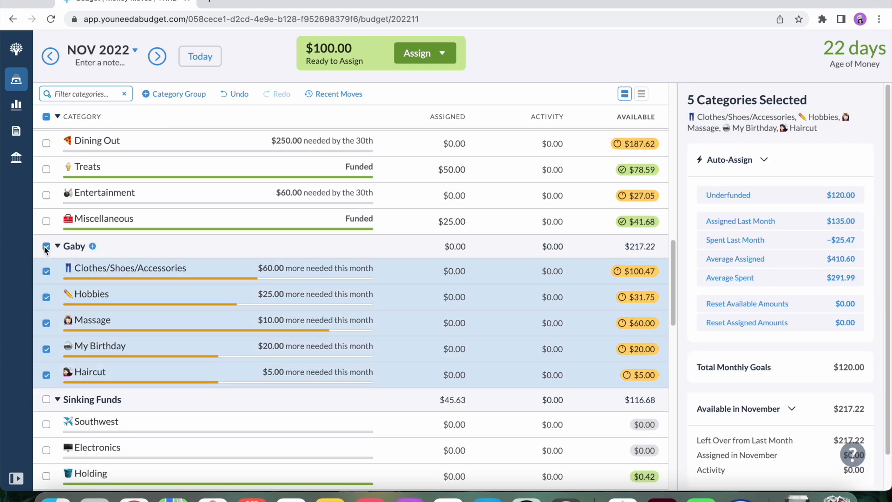
left_click(46, 247)
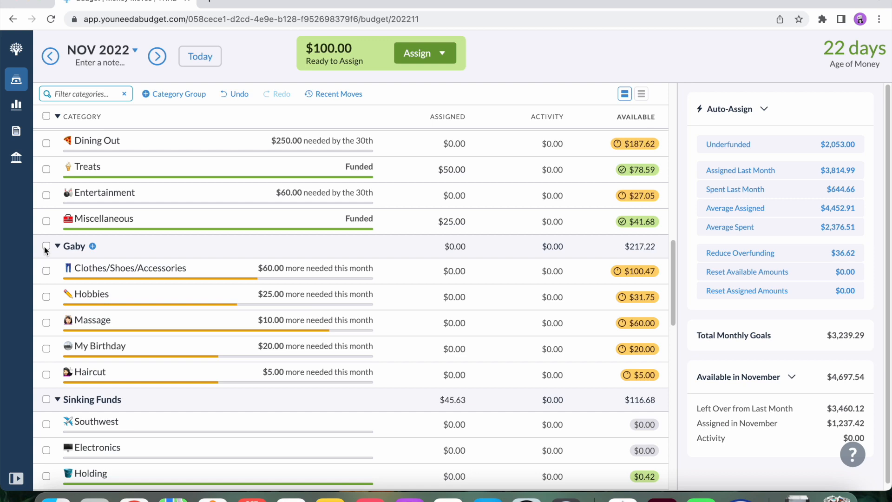
scroll(207, 393, "down", 5)
scroll(206, 392, "down", 5)
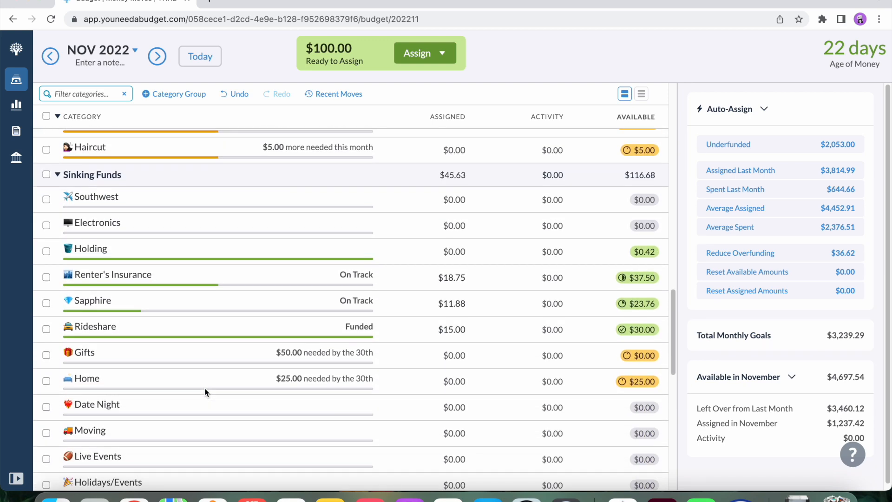
scroll(206, 392, "up", 15)
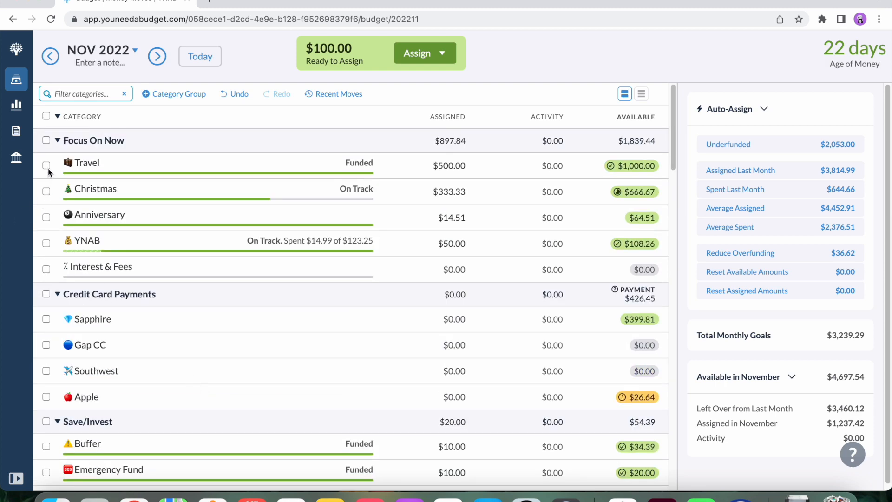
Try adding $100 to the Christmas assignment in the Focus On Now group for November.
left_click(453, 164)
left_click(460, 164)
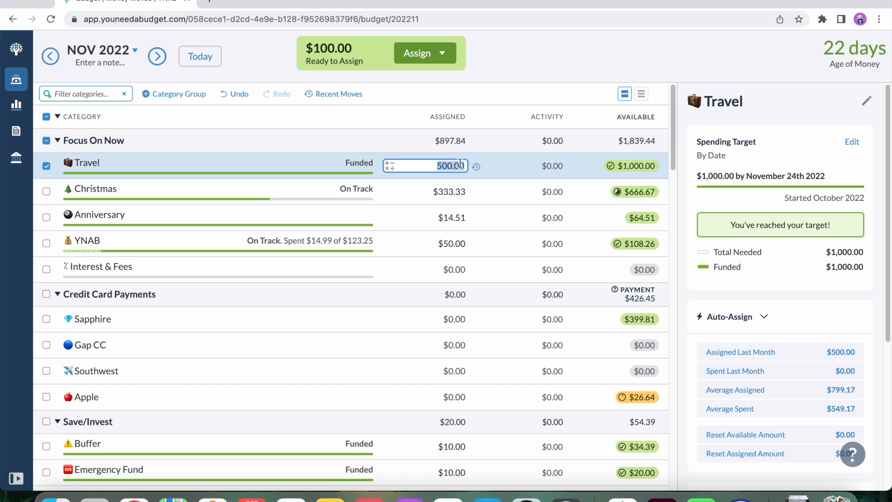
left_click(459, 193)
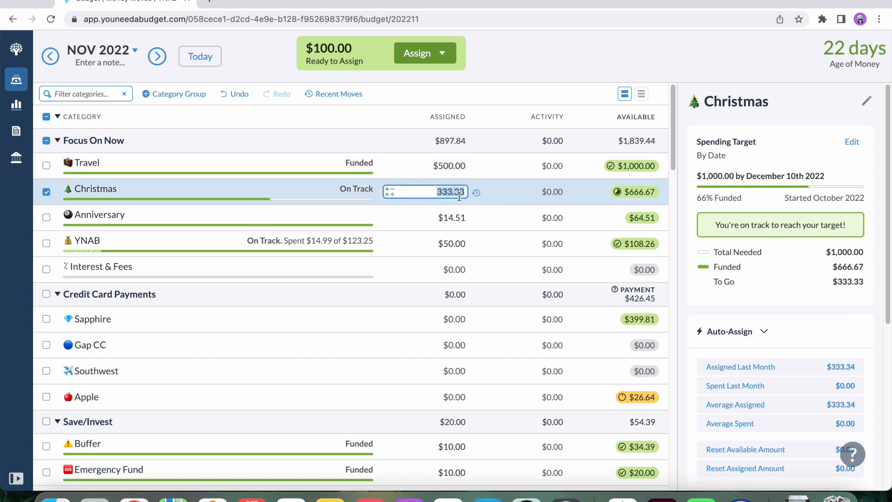
key("Right")
type("+100")
key("Return")
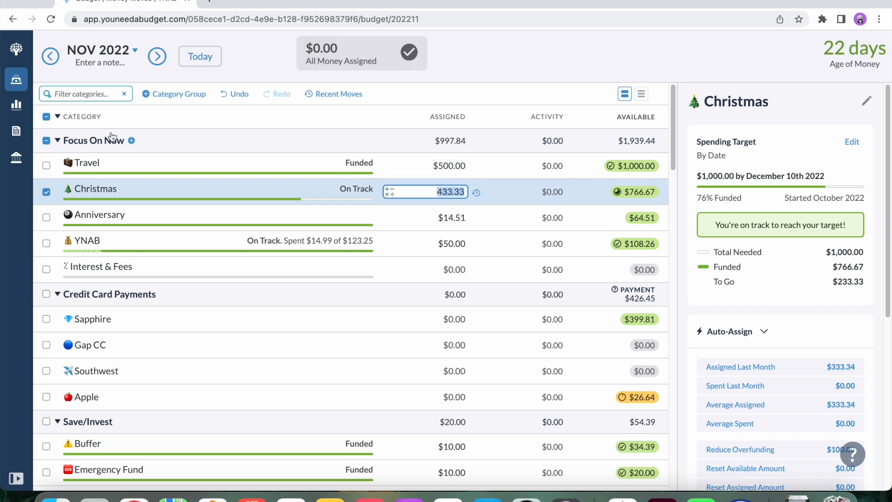
Check the Christmas target in December 2022, and undo the $100 addition to Christmas back in November.
left_click(157, 56)
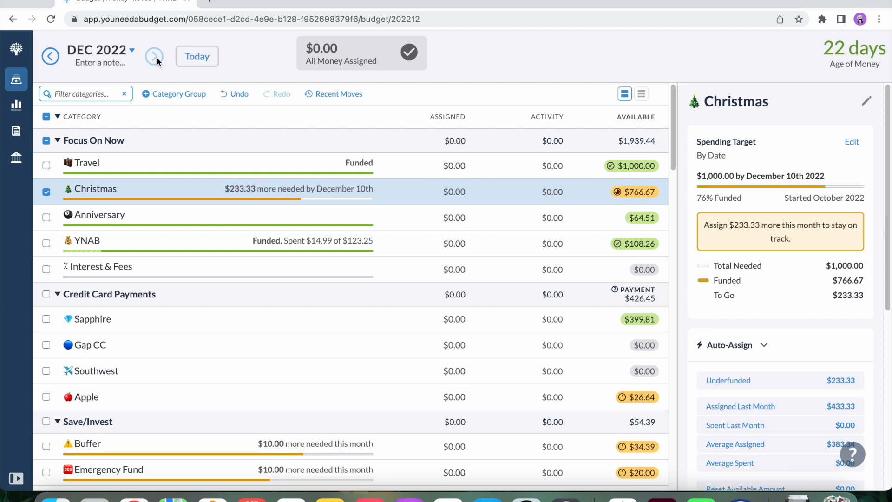
left_click(50, 56)
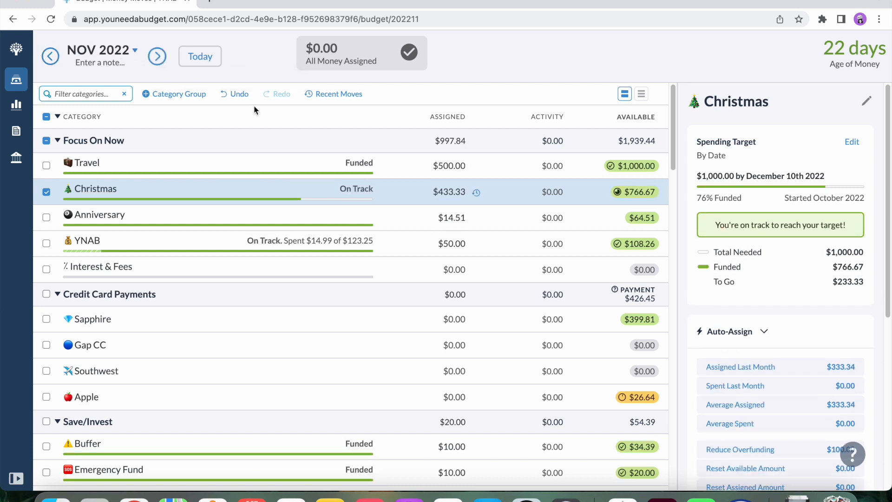
left_click(236, 94)
Add $100 to the Travel assignment in Focus On Now, bringing November's assigned amount to $600.
left_click(423, 166)
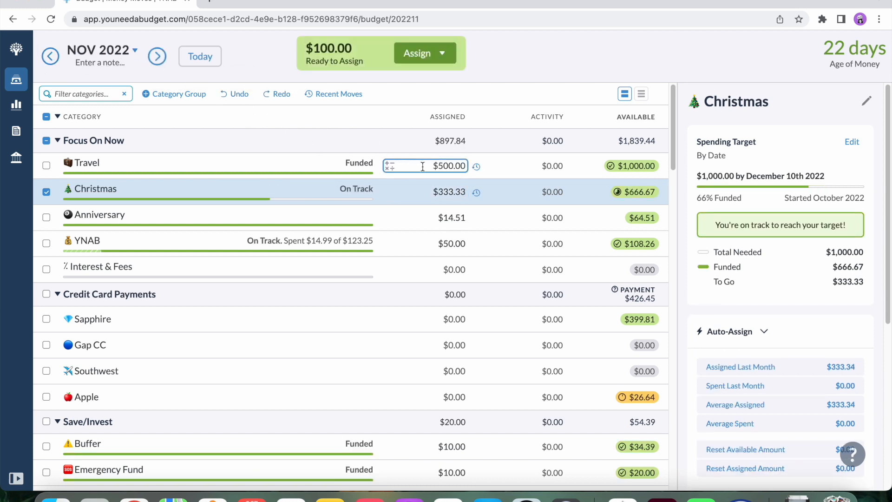
left_click(466, 168)
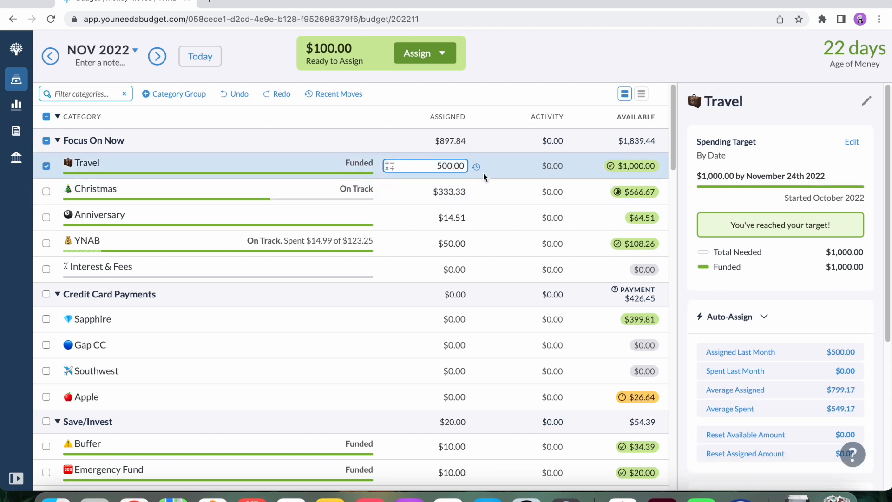
type("+100")
left_click(486, 192)
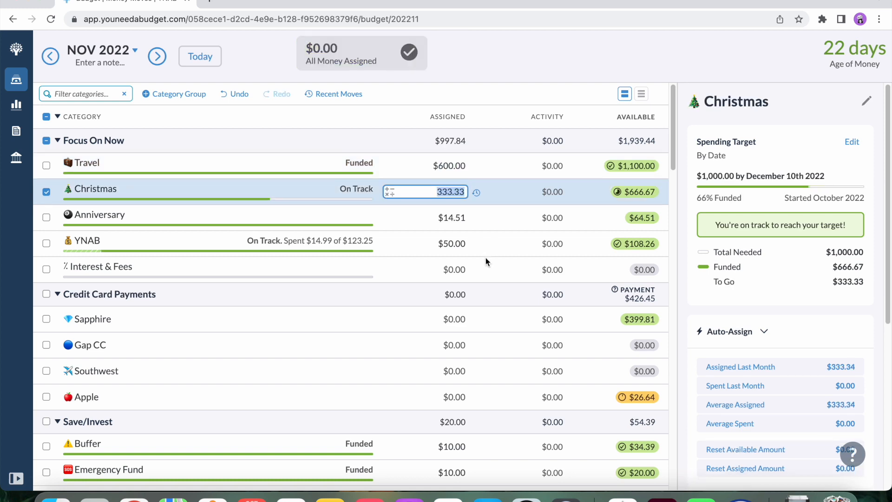
Look through all November category groups down to Reimbursements and clear the selection of budget categories.
scroll(484, 271, "down", 6)
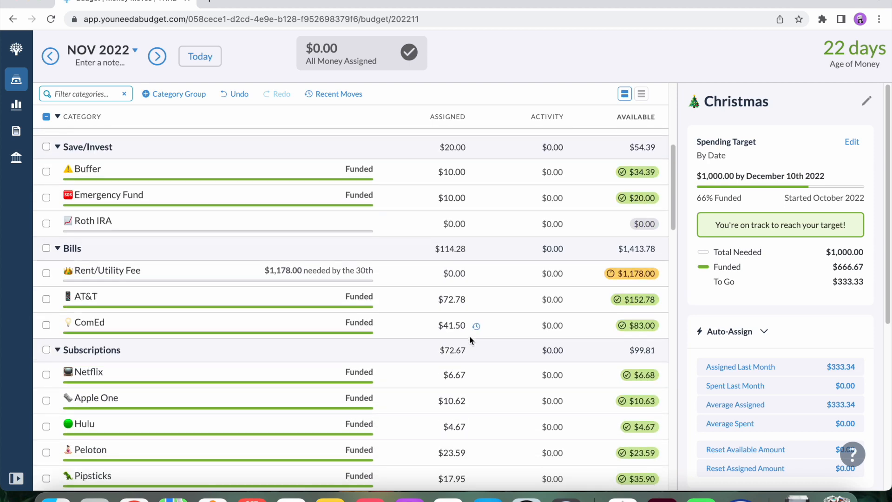
scroll(470, 340, "down", 4)
scroll(470, 340, "down", 6)
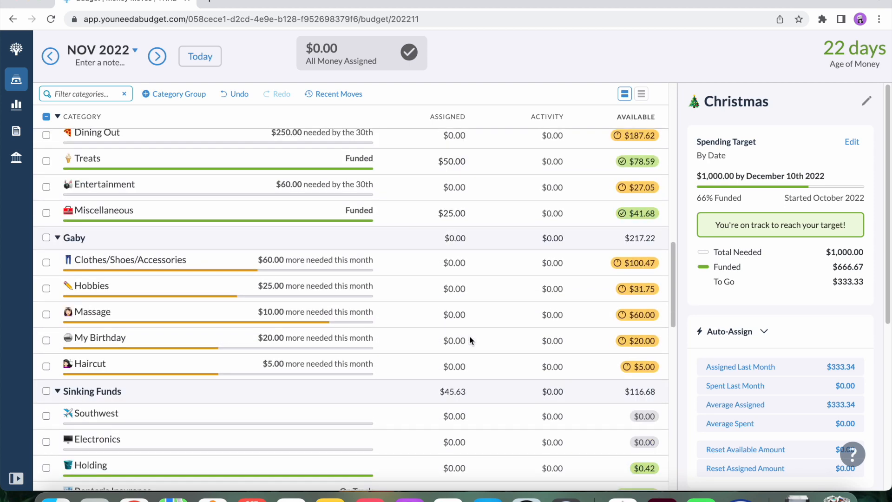
scroll(471, 340, "down", 9)
scroll(470, 341, "down", 7)
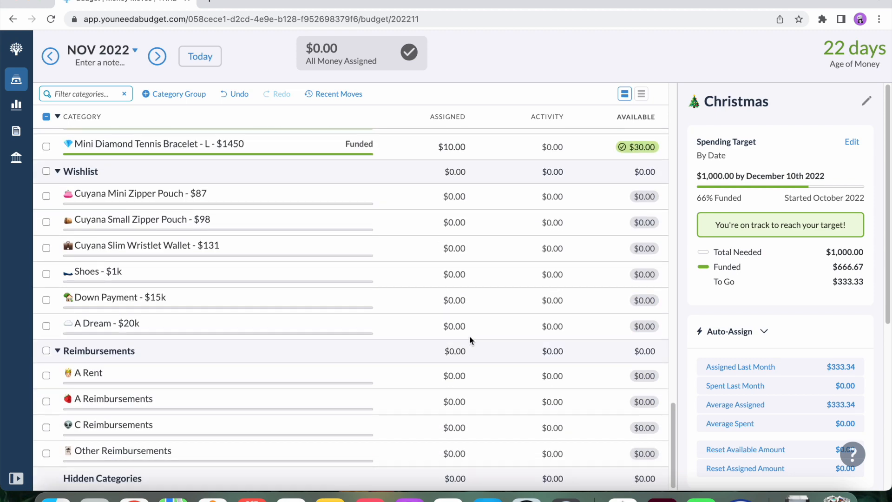
scroll(470, 341, "up", 20)
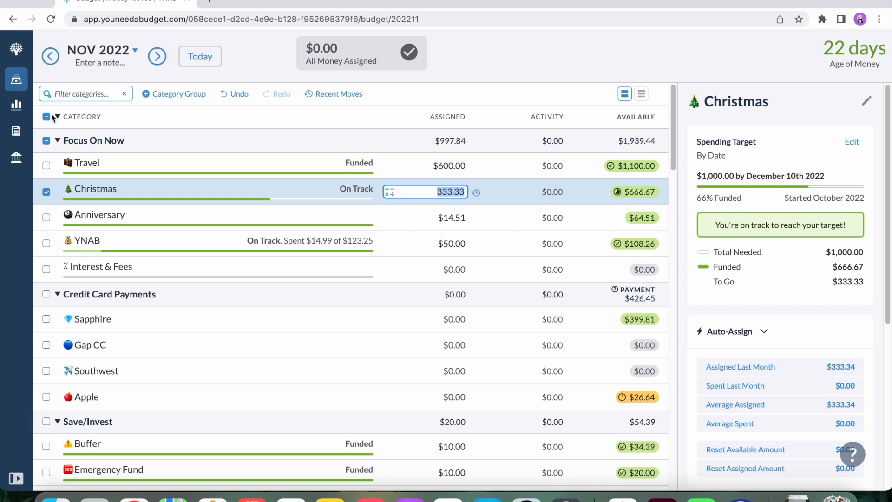
left_click(48, 119)
left_click(48, 118)
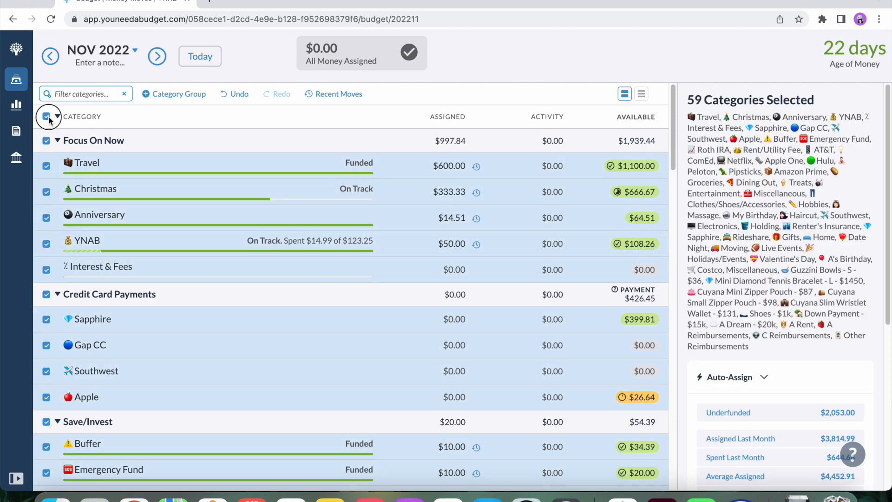
left_click(49, 118)
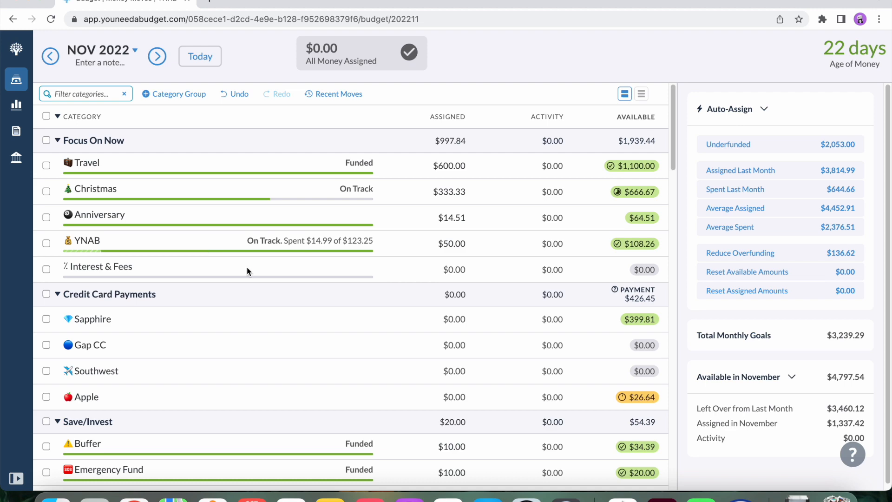
Examine the final November assignments and remaining funding needs from Focus On Now through Bills, Subscriptions and Variable Expenses.
scroll(247, 267, "down", 10)
scroll(247, 267, "up", 10)
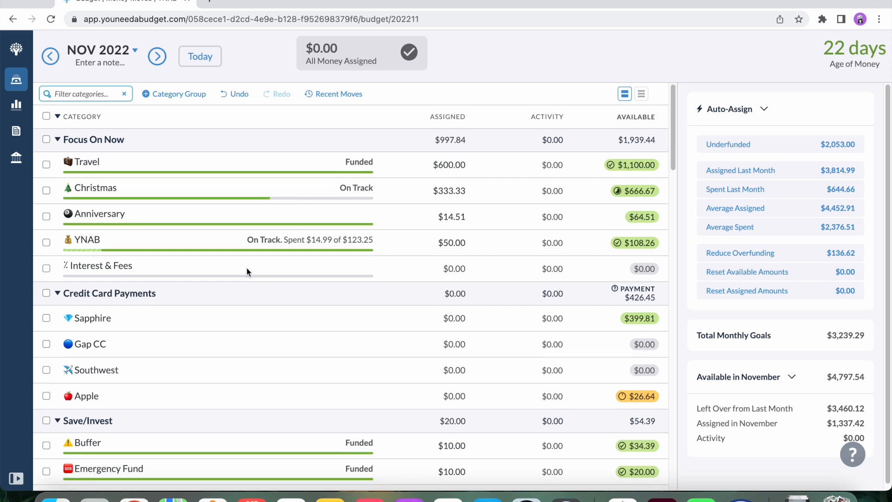
scroll(246, 266, "down", 6)
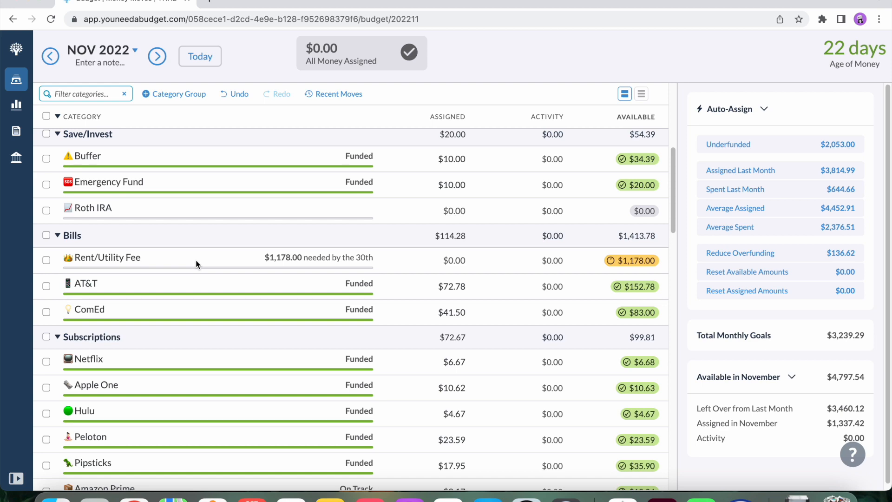
scroll(196, 264, "down", 7)
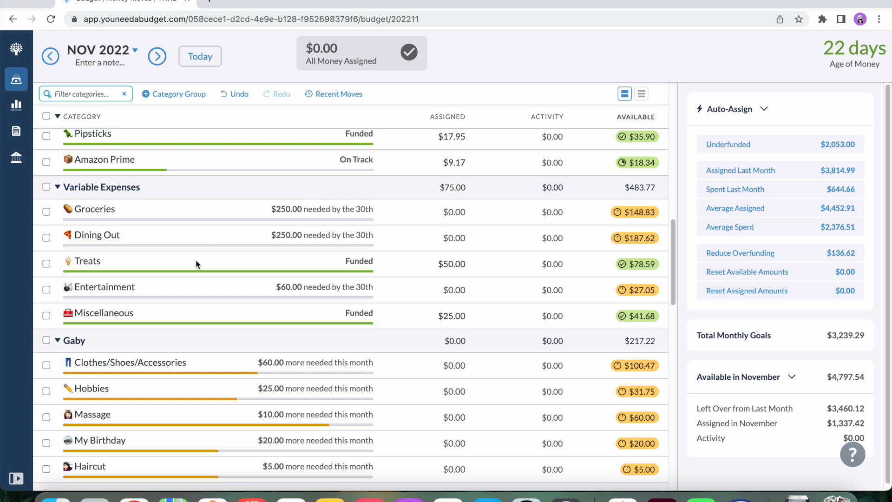
scroll(196, 264, "up", 10)
scroll(197, 264, "up", 6)
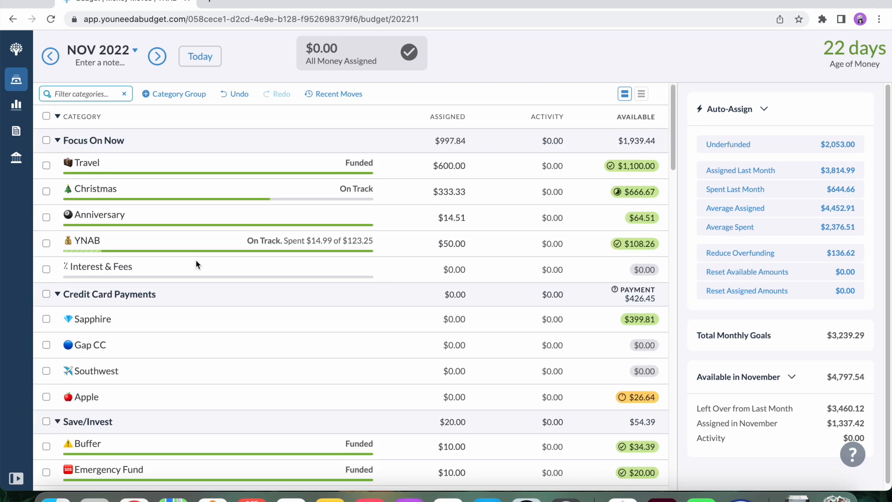